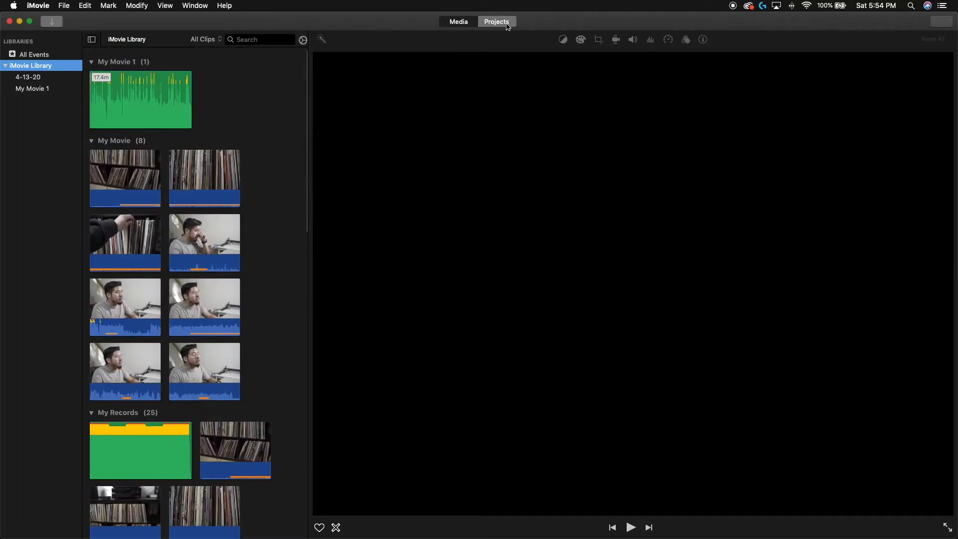
# Create a new movie project from the project browser
pyautogui.click(508, 24)
pyautogui.click(127, 128)
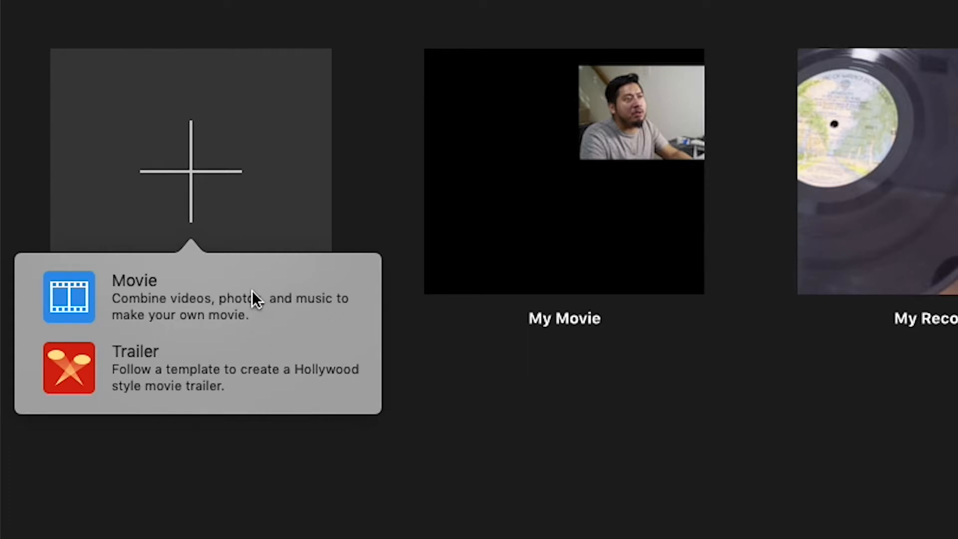
pyautogui.click(221, 289)
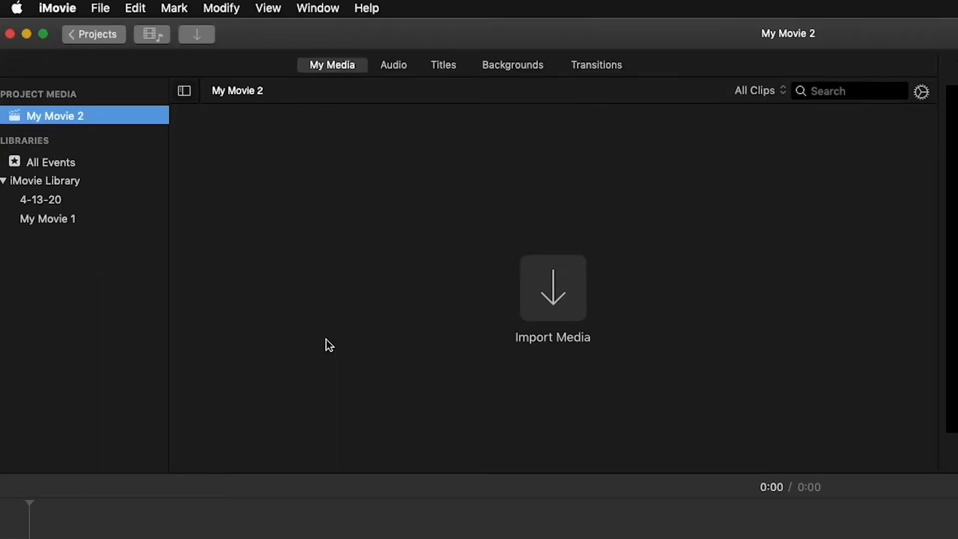
pyautogui.click(99, 8)
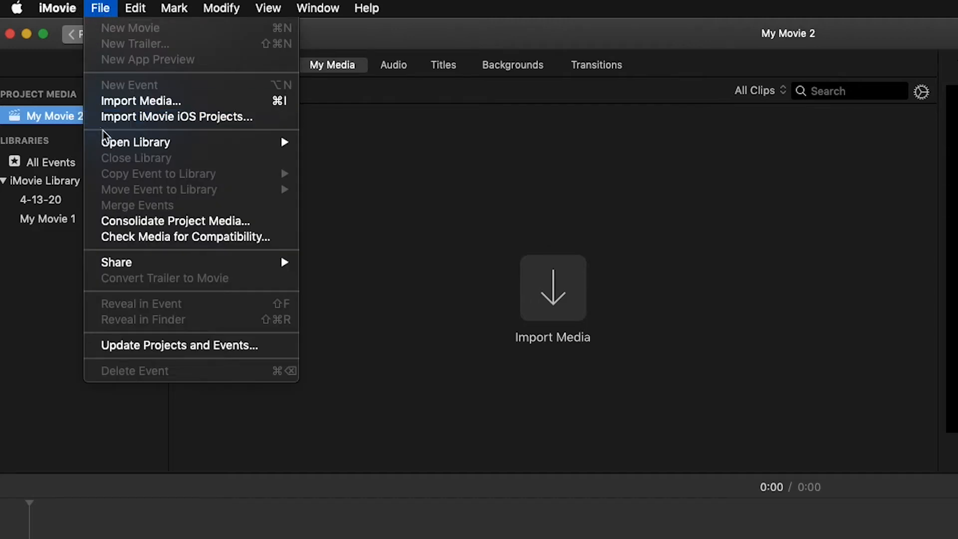
pyautogui.click(122, 106)
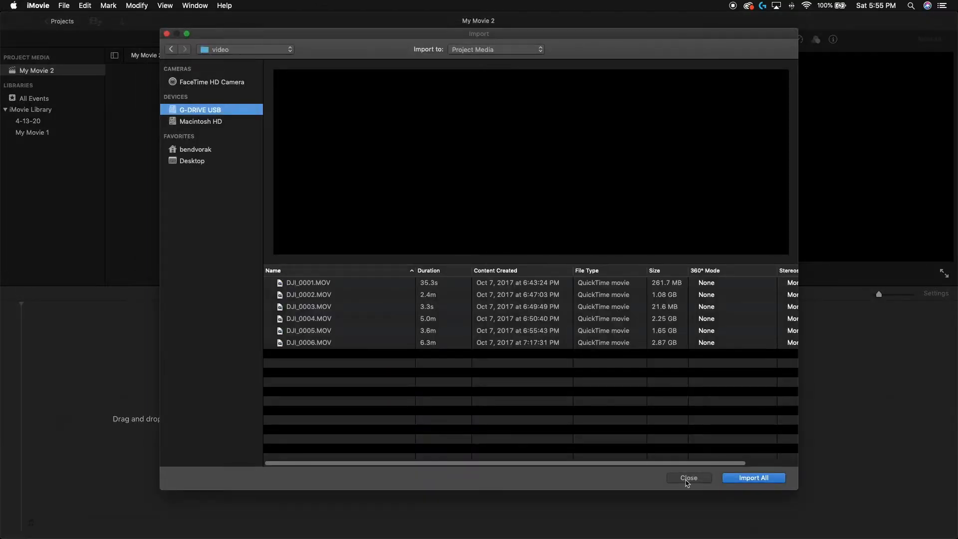
pyautogui.click(688, 478)
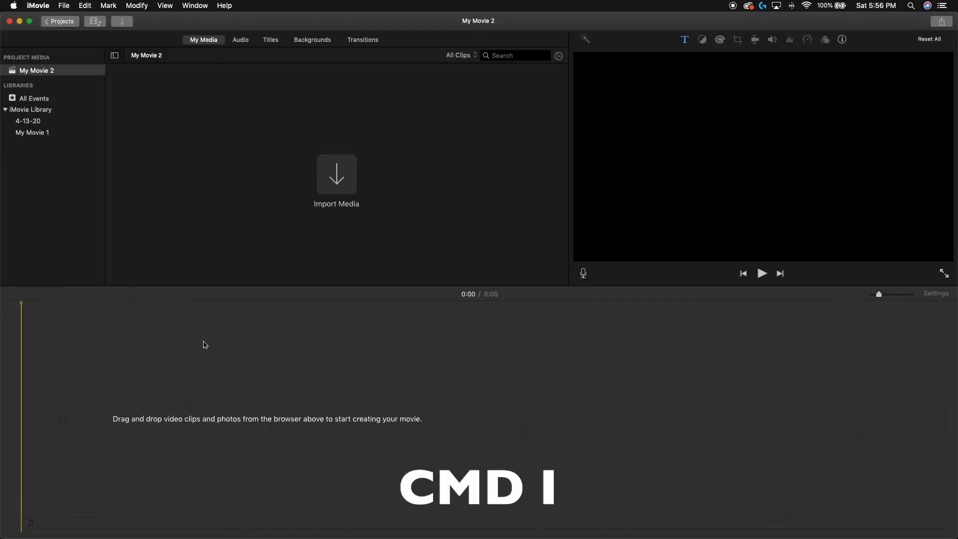
pyautogui.press('super+i')
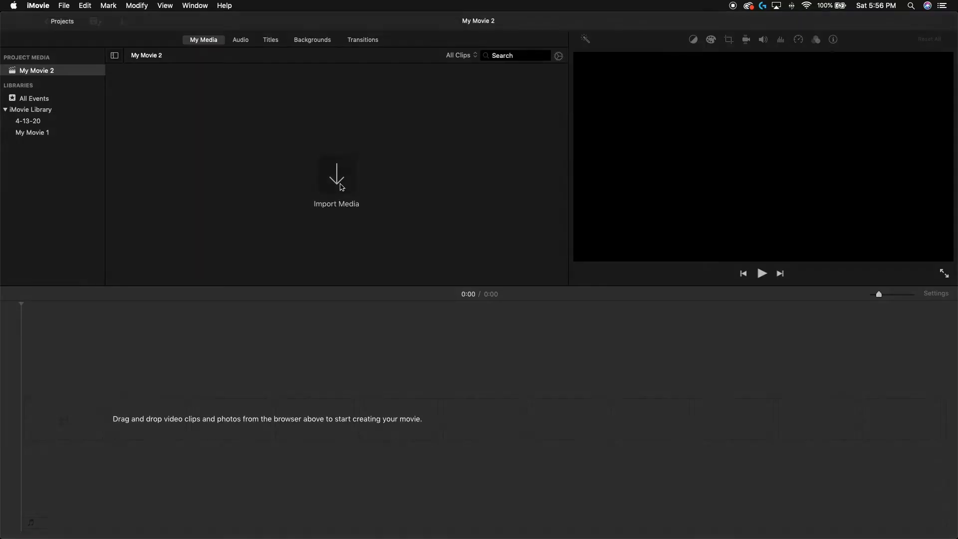
pyautogui.click(342, 188)
pyautogui.click(689, 478)
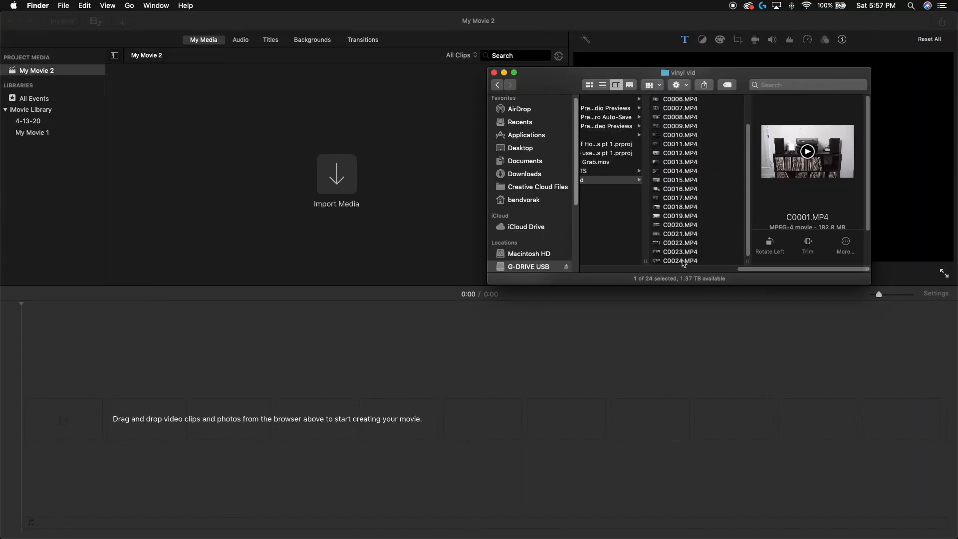
# Import all the video clips from the "vinyl vid" folder in Finder into the new project's media
pyautogui.press('super+a')
pyautogui.moveTo(701, 145); pyautogui.dragTo(363, 169)
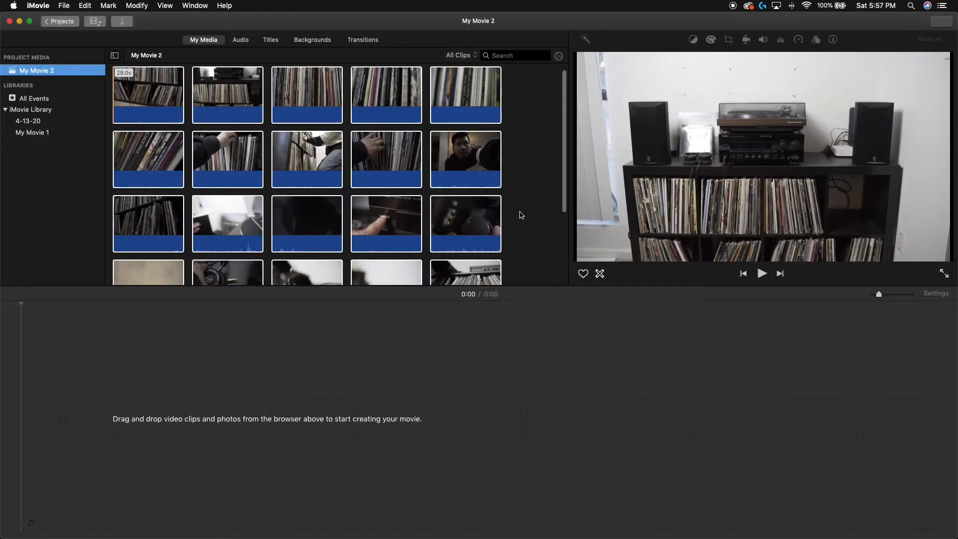
pyautogui.click(521, 214)
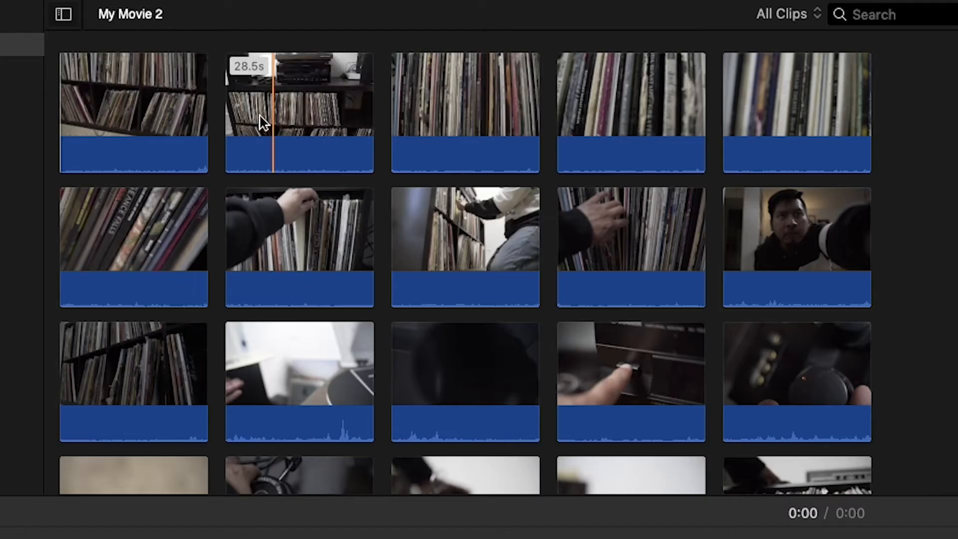
# Select a short range in the middle of the 28.5-second stereo shelf clip and add it to the timeline
pyautogui.click(206, 104)
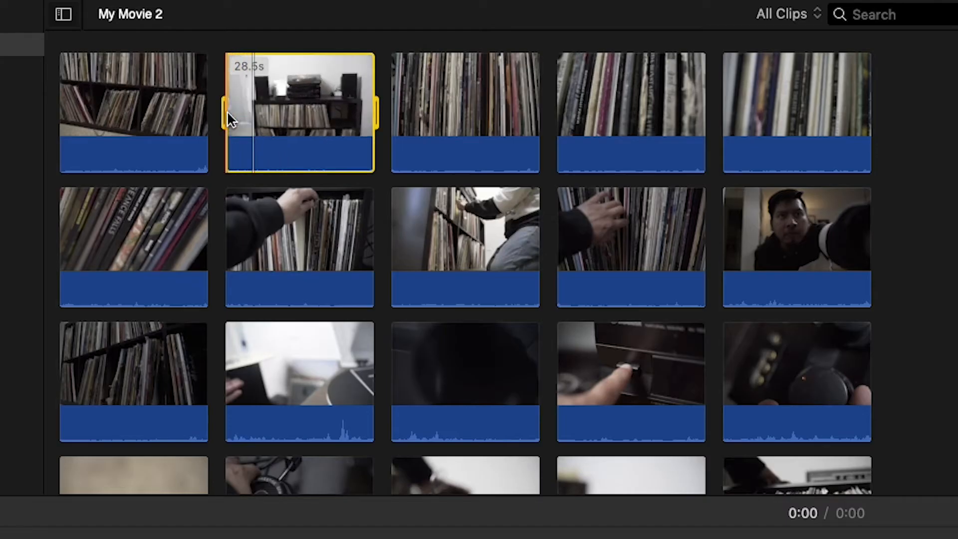
pyautogui.moveTo(225, 114); pyautogui.dragTo(292, 118)
pyautogui.moveTo(373, 113); pyautogui.dragTo(314, 120)
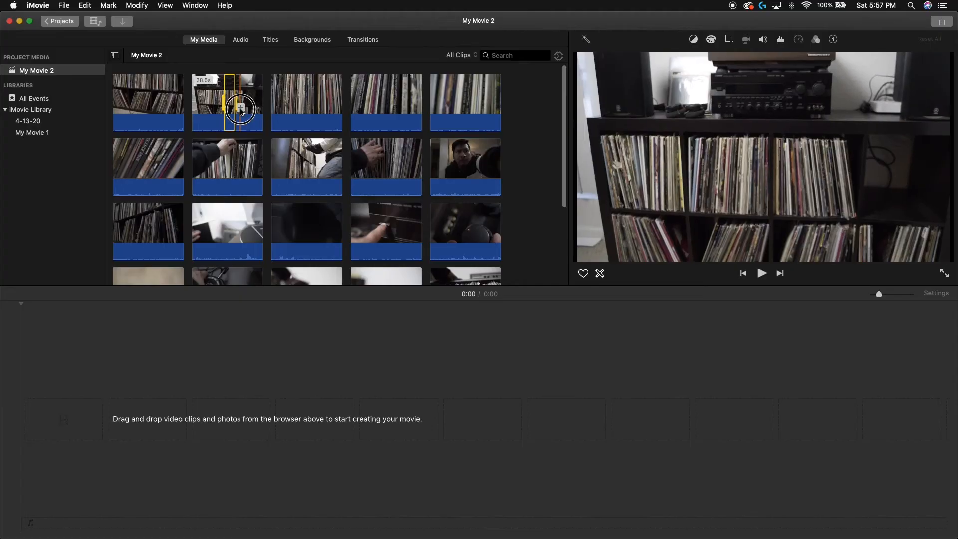
pyautogui.click(327, 125)
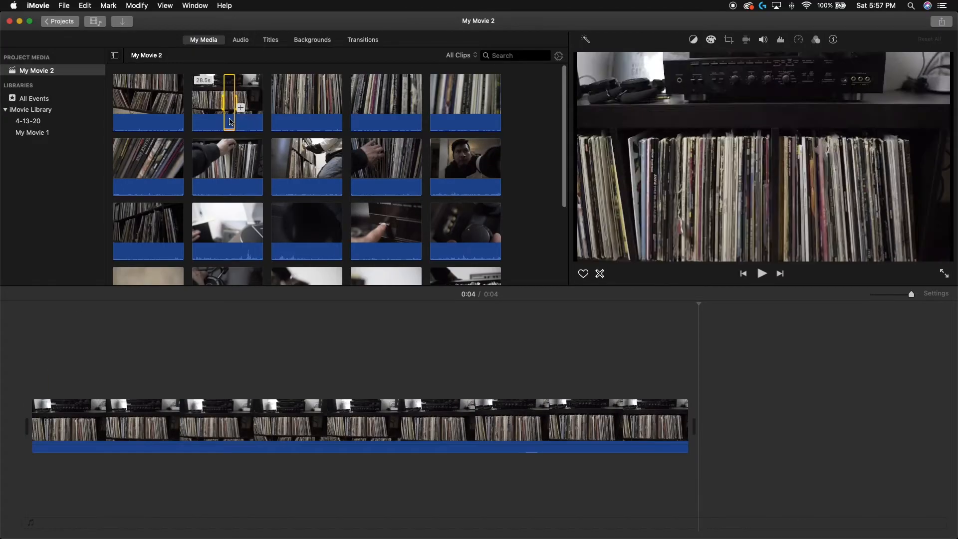
# Append the same selected range of the stereo shelf clip to the end of the timeline two more times
pyautogui.moveTo(238, 121); pyautogui.dragTo(703, 400)
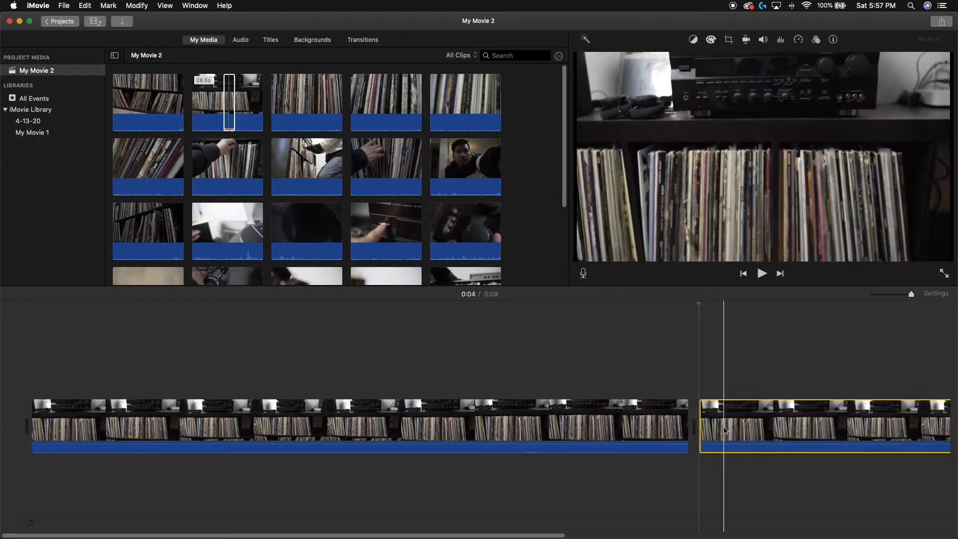
pyautogui.click(231, 118)
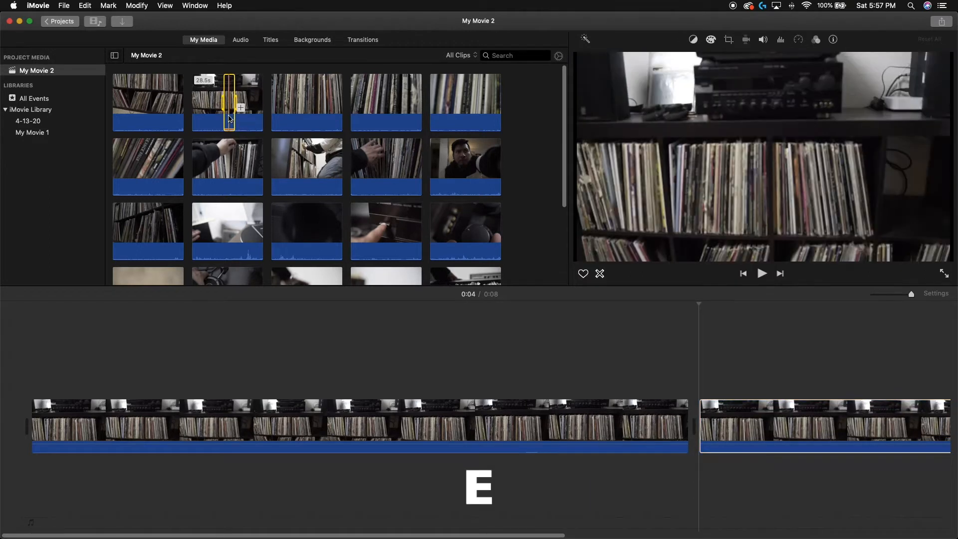
pyautogui.press('e')
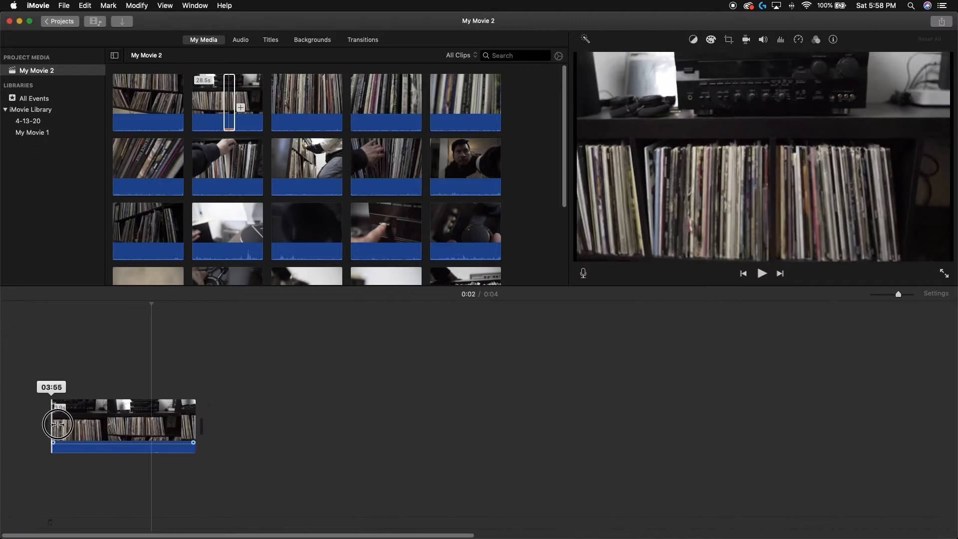
# Adjust the start point of the stereo shelf clip in the timeline by moving its leading edge earlier
pyautogui.moveTo(50, 424); pyautogui.dragTo(8, 424)
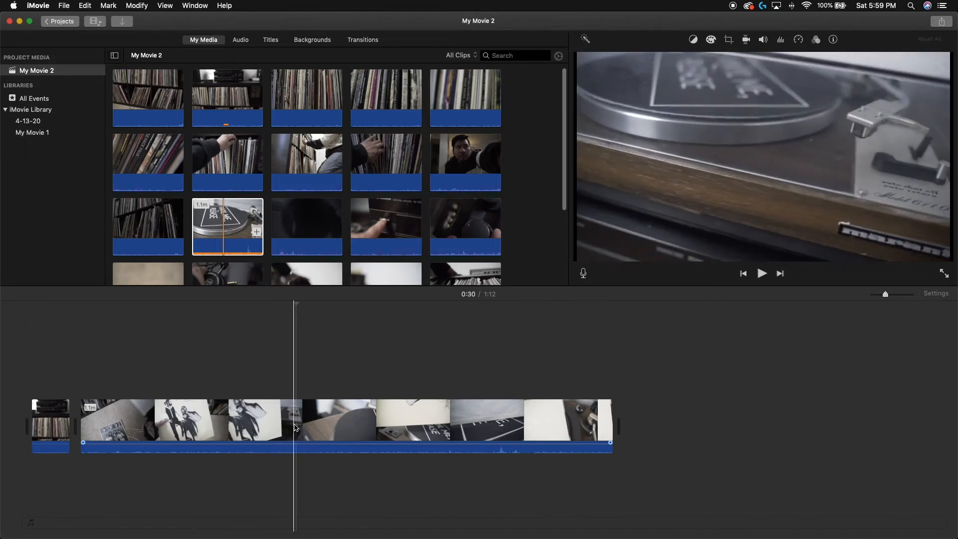
# Split the long turntable clip in the timeline at 0:30 and again at about 0:40
pyautogui.click(297, 428)
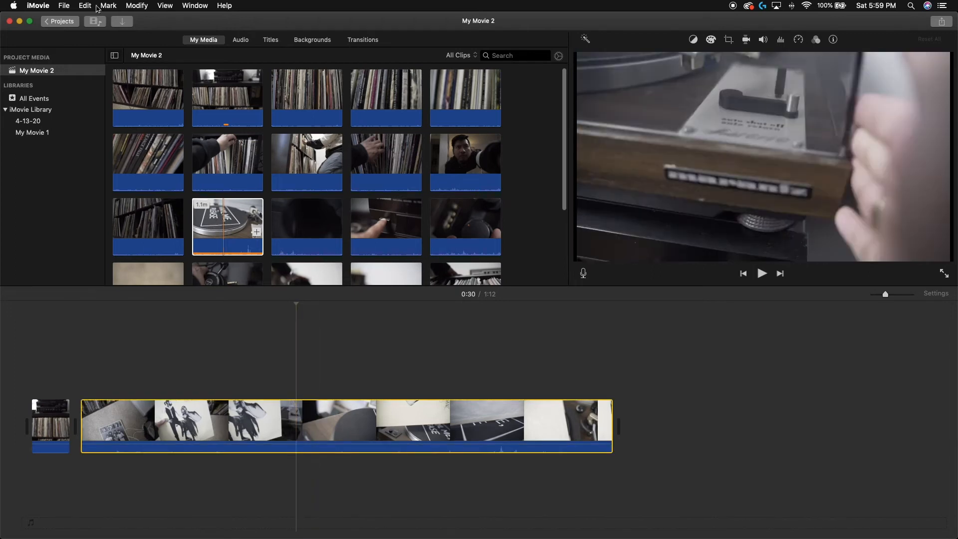
pyautogui.click(137, 6)
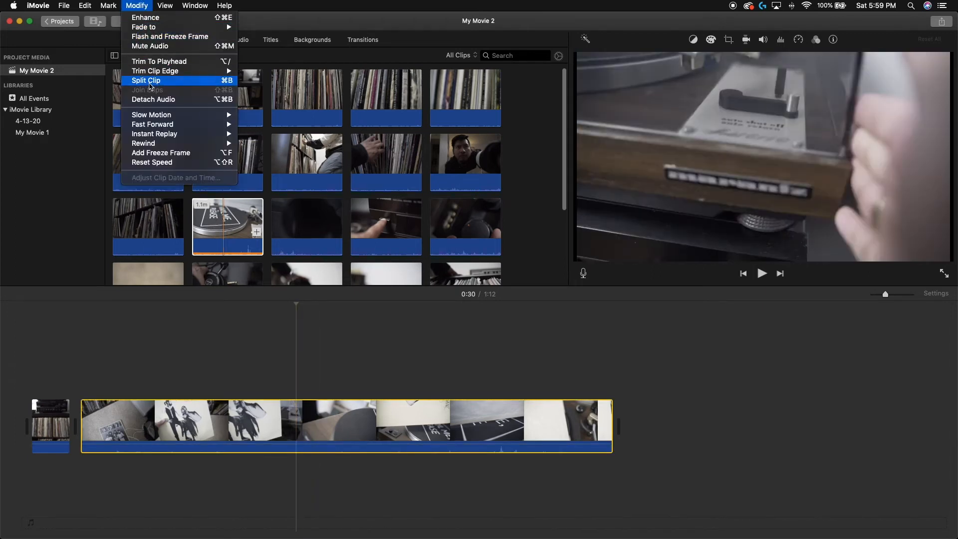
pyautogui.click(150, 82)
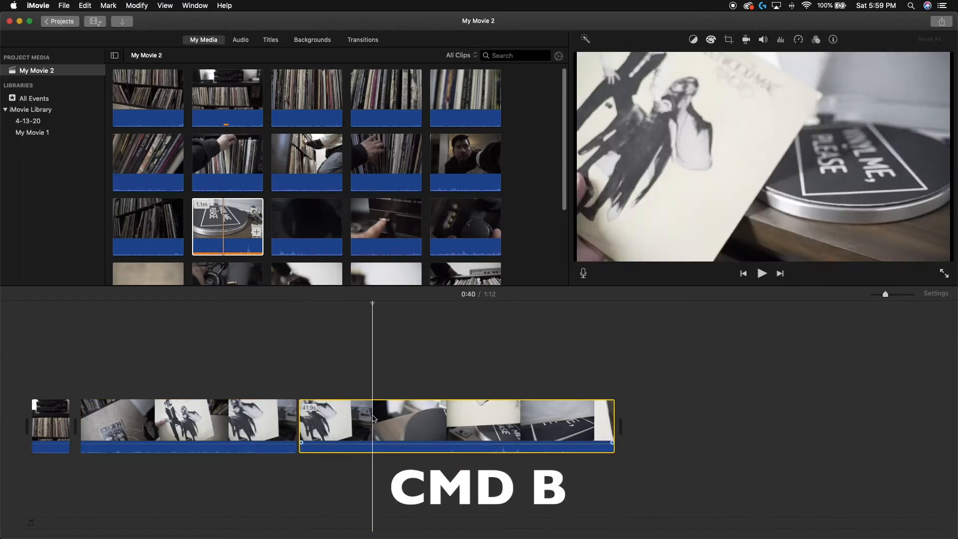
pyautogui.press('super+b')
# Delete the segment after the second cut and another unwanted segment of the split turntable clip
pyautogui.click(399, 420)
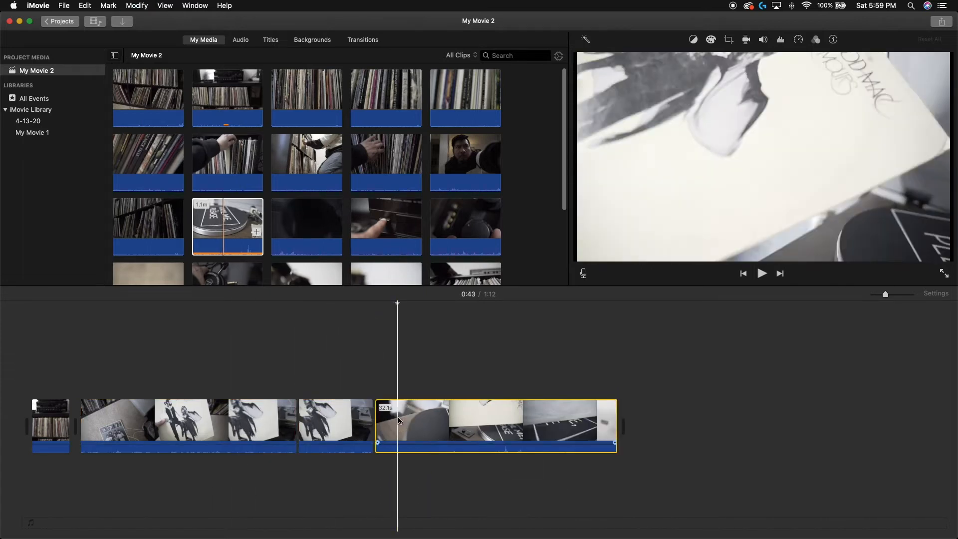
pyautogui.press('Delete')
pyautogui.click(260, 423)
pyautogui.press('Delete')
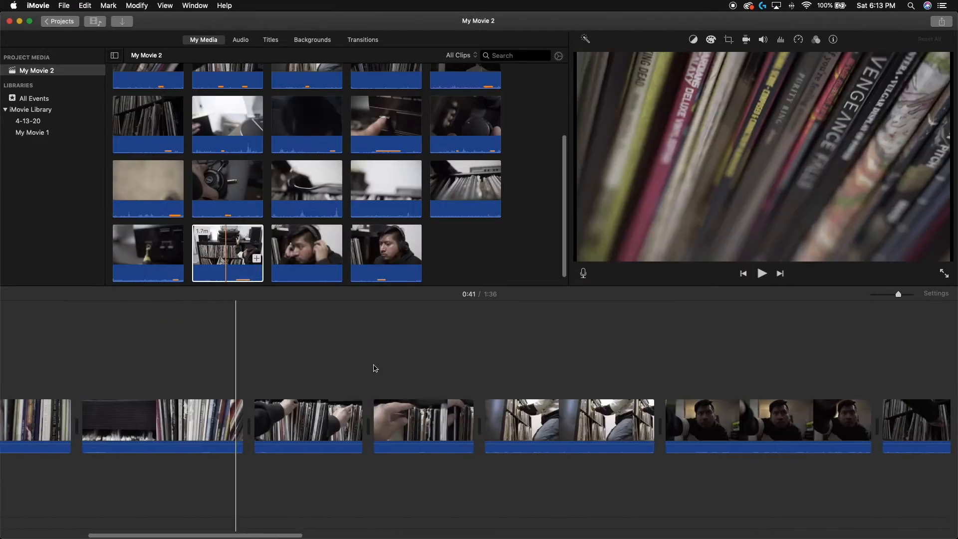
# Review the assembled clip sequence at different timeline zoom levels, fit it to the window, and play the volume knob clip
pyautogui.hscroll(-10, 375, 368)
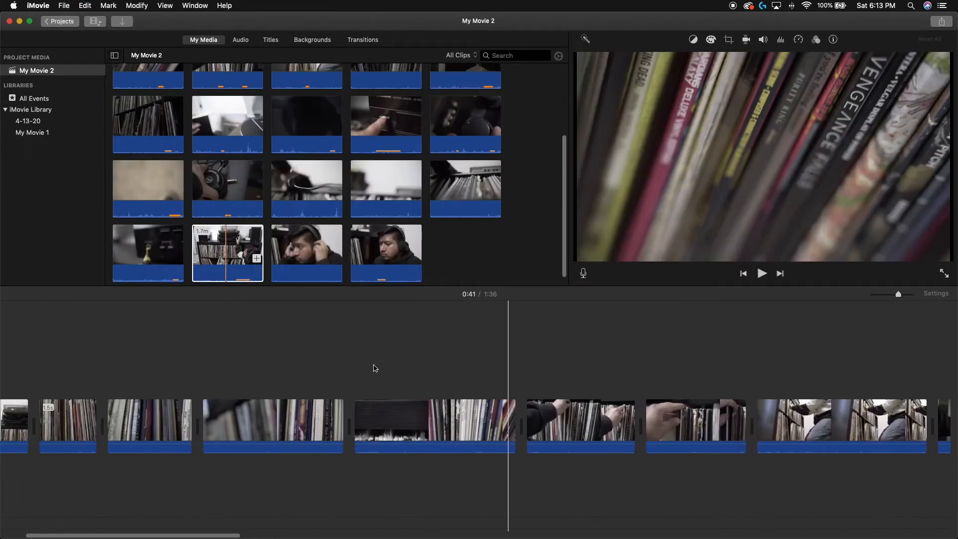
pyautogui.hscroll(10, 375, 369)
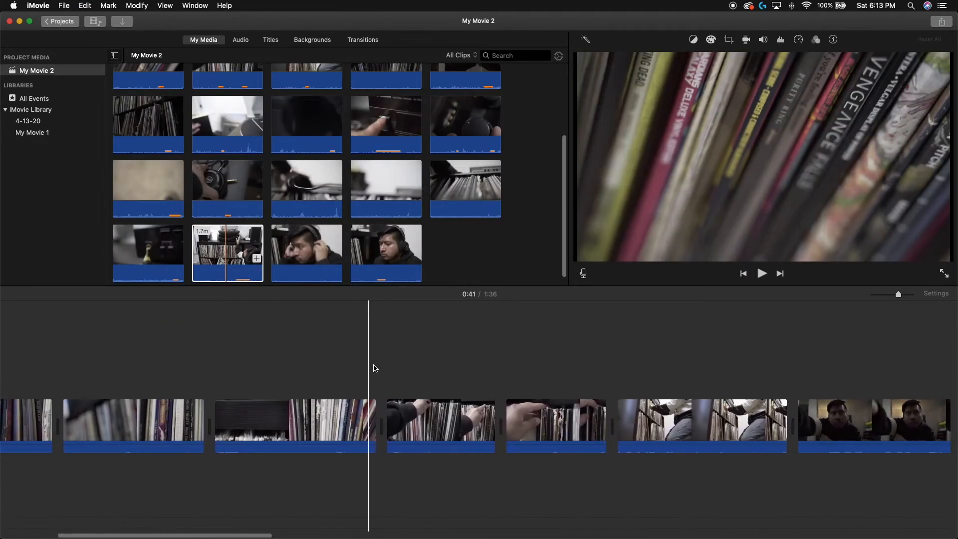
pyautogui.hscroll(5, 375, 368)
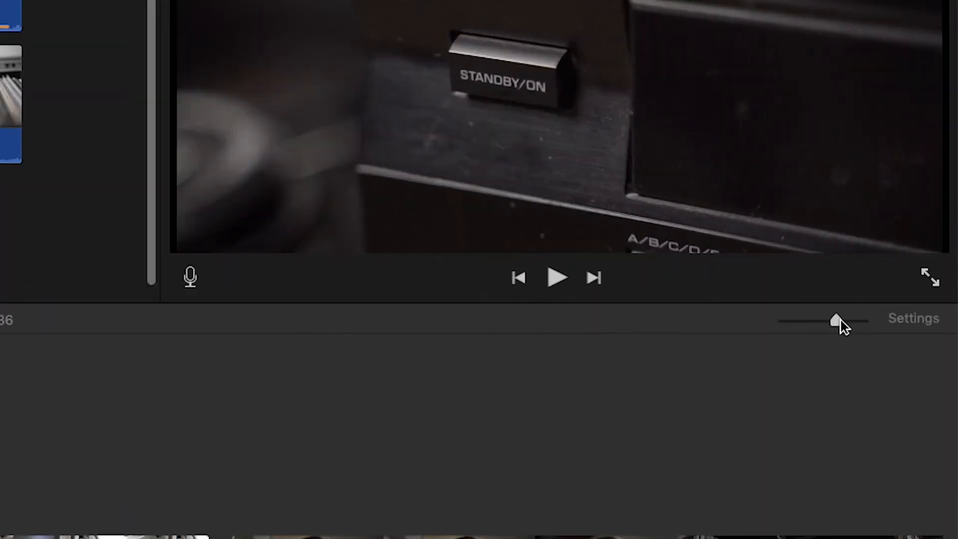
pyautogui.moveTo(840, 321)
pyautogui.mouseDown()
pyautogui.moveTo(854, 313)
pyautogui.moveTo(824, 327)
pyautogui.mouseUp()
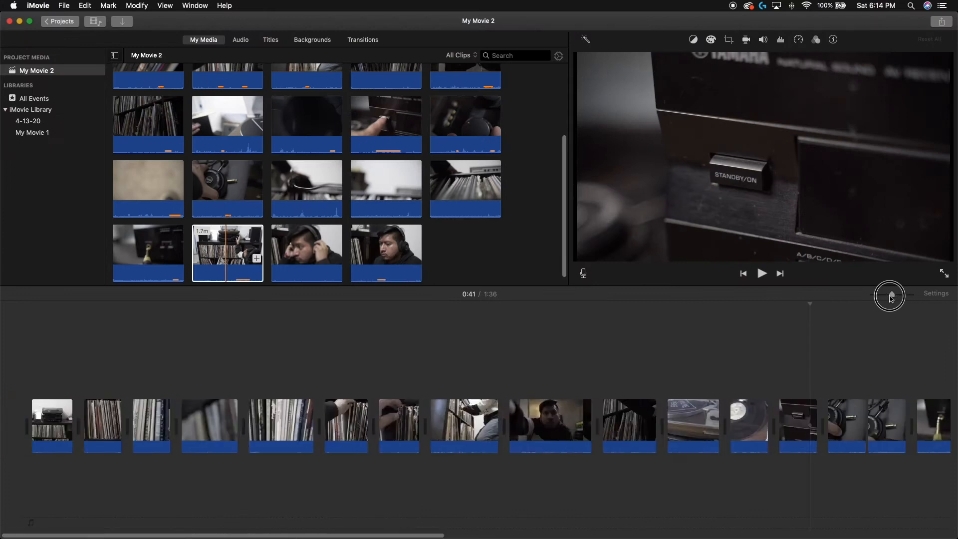
pyautogui.moveTo(891, 298); pyautogui.dragTo(878, 296)
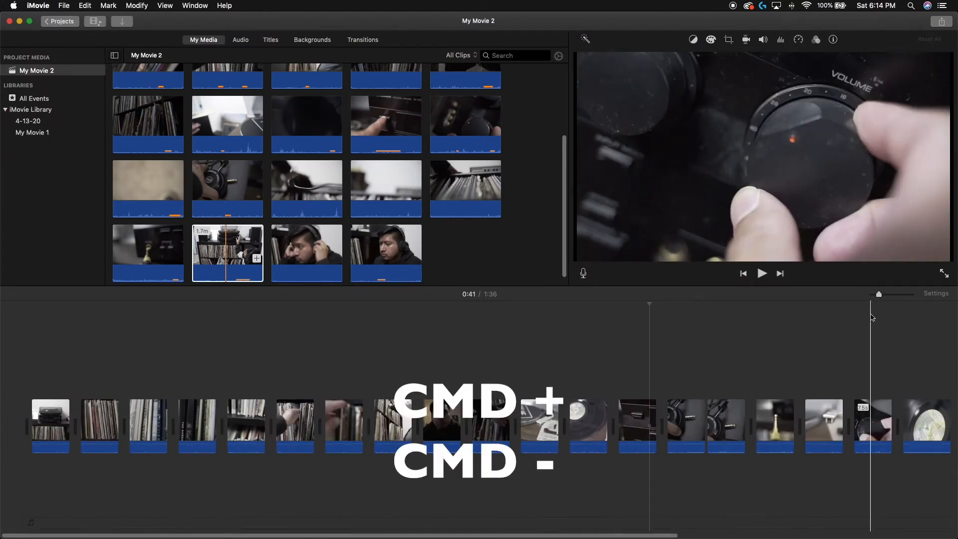
pyautogui.press('super+equal')
pyautogui.press('super+minus')
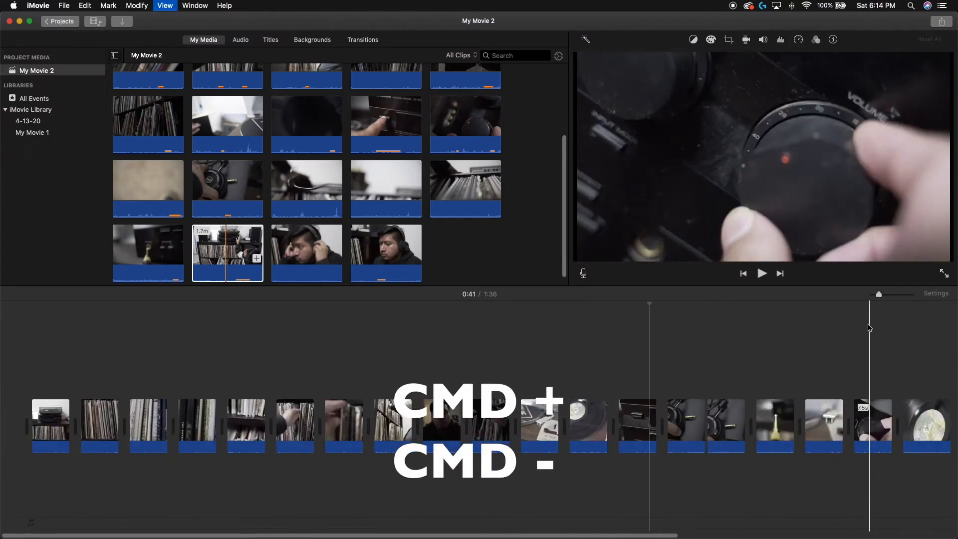
pyautogui.hotkey('shift', 'z')
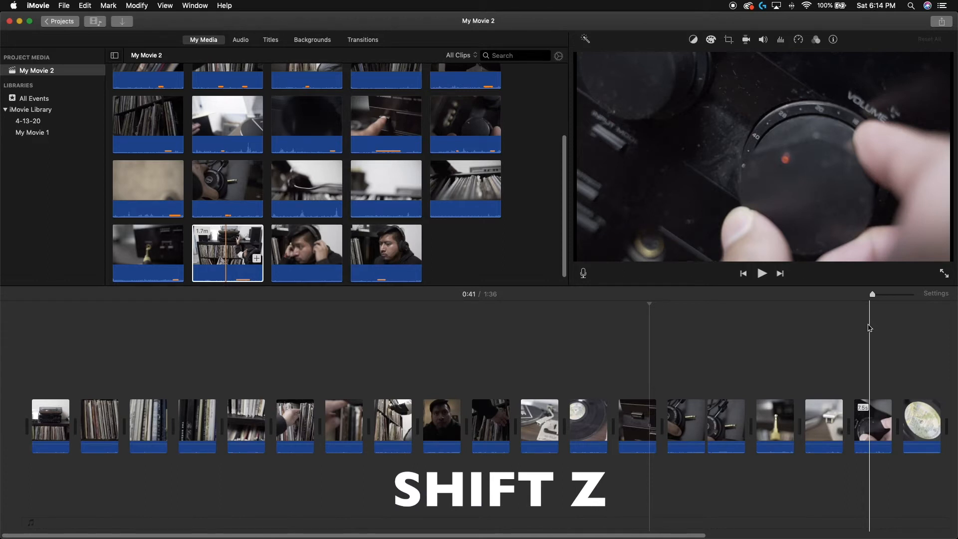
pyautogui.press('space')
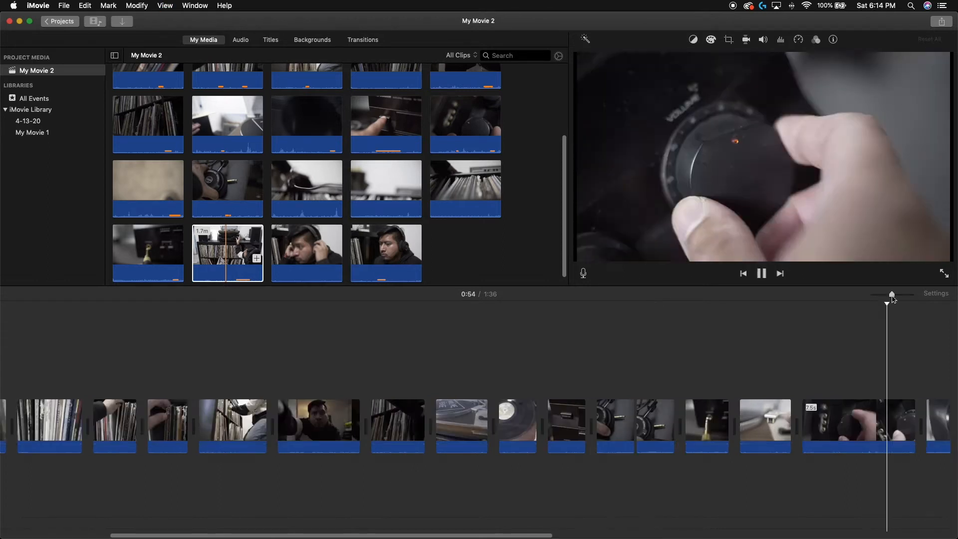
pyautogui.press('space')
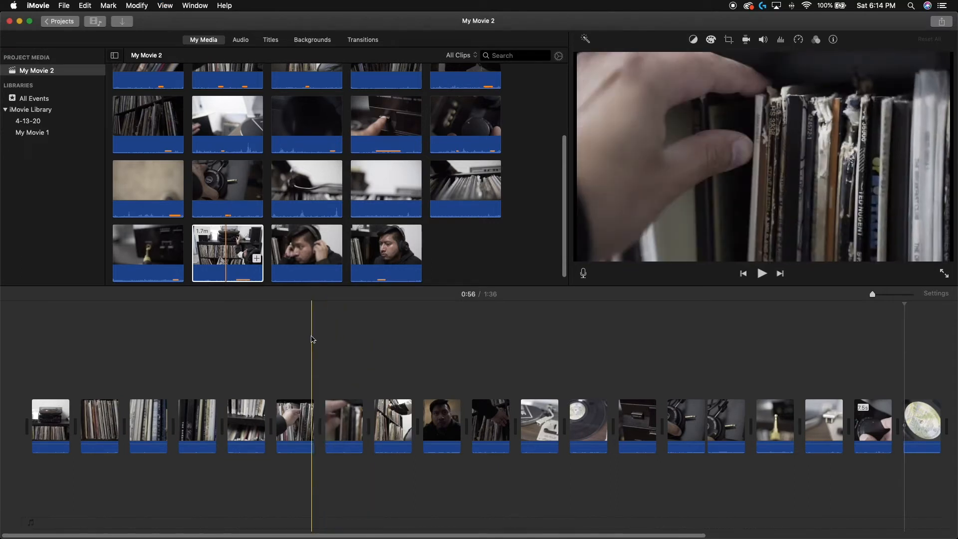
# Connect the 11-second headphones clip as a cutaway above the spinning record clip in the timeline
pyautogui.click(298, 244)
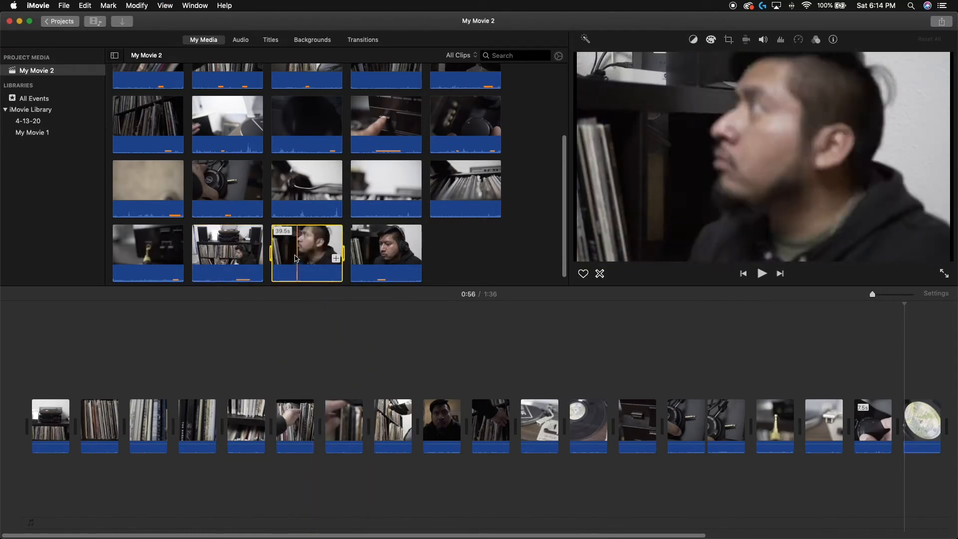
pyautogui.click(308, 203)
pyautogui.moveTo(299, 202)
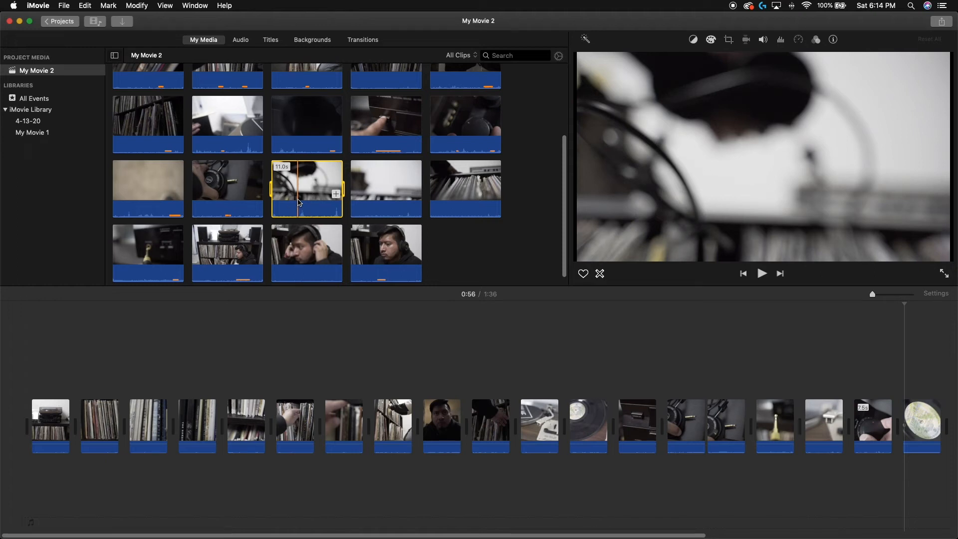
pyautogui.press('q')
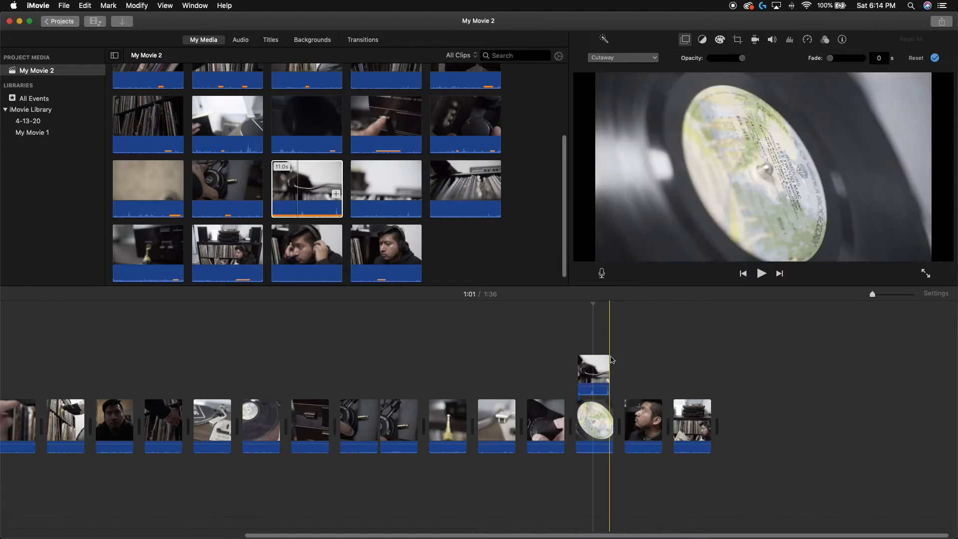
# Add the record shelf clip with the audio equipment on top from the project media to the timeline
pyautogui.click(624, 365)
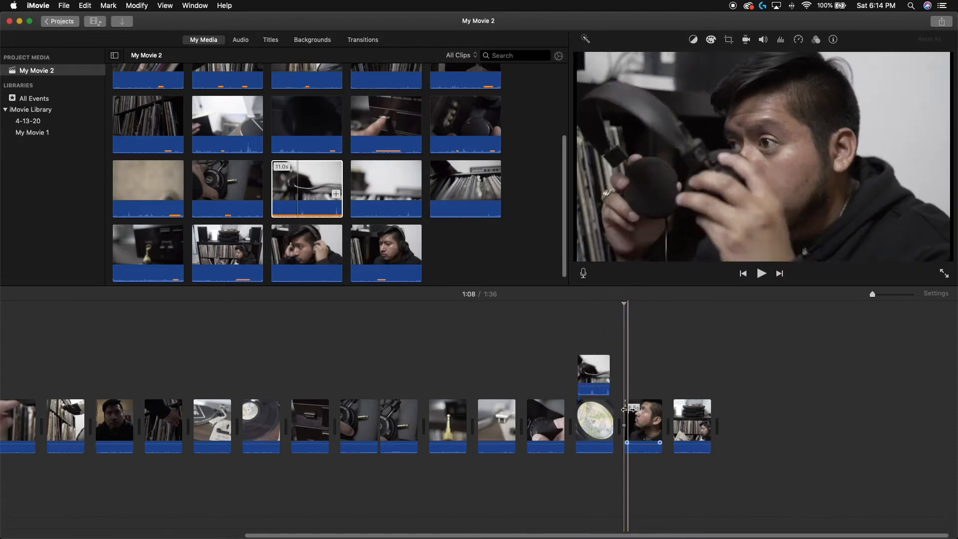
pyautogui.click(635, 412)
pyautogui.click(484, 190)
pyautogui.press('e')
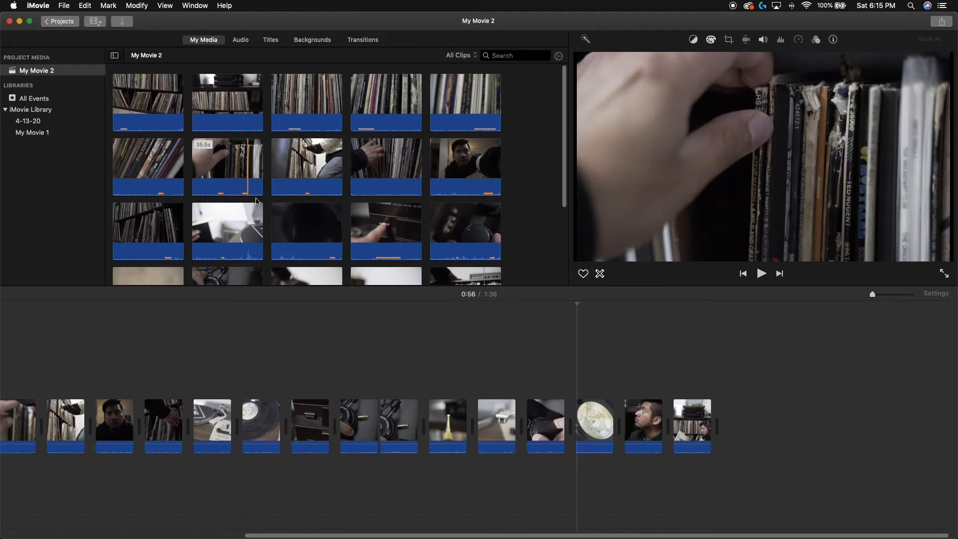
# Select all clips in the timeline and detach their audio
pyautogui.click(492, 353)
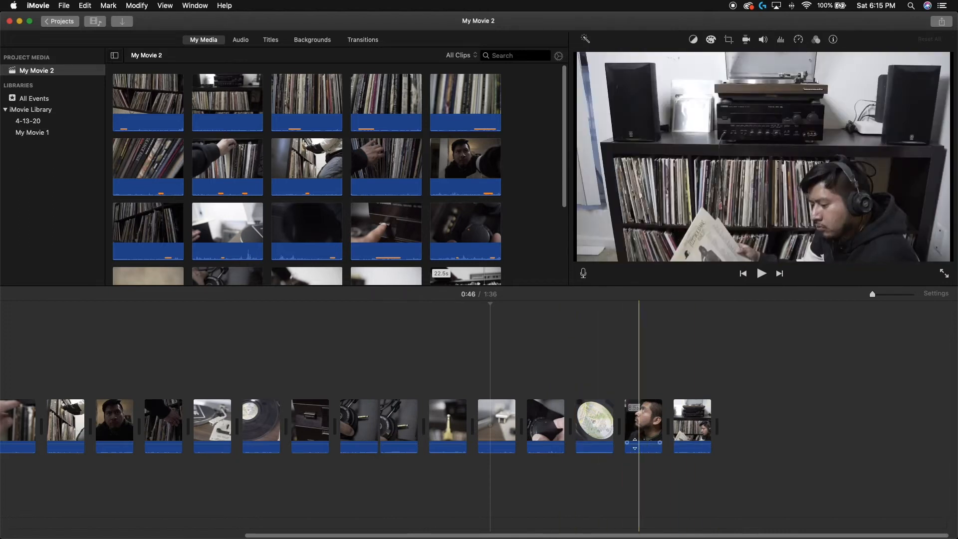
pyautogui.moveTo(756, 369); pyautogui.dragTo(29, 446)
pyautogui.rightClick(145, 424)
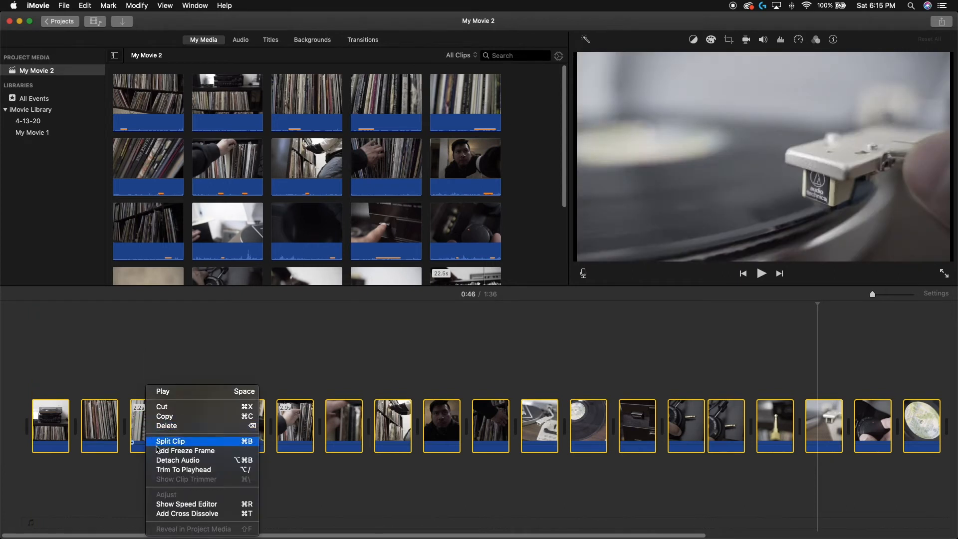
pyautogui.click(165, 460)
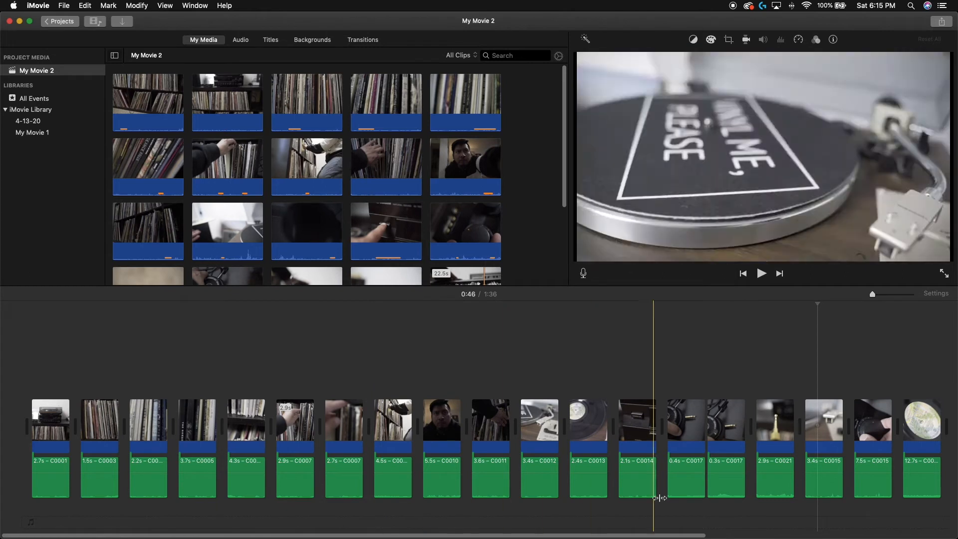
# Select all the detached audio clips beneath the video clips and delete them from the timeline
pyautogui.moveTo(22, 477); pyautogui.dragTo(123, 484)
pyautogui.moveTo(233, 484); pyautogui.dragTo(873, 484)
pyautogui.hscroll(-7, 738, 492)
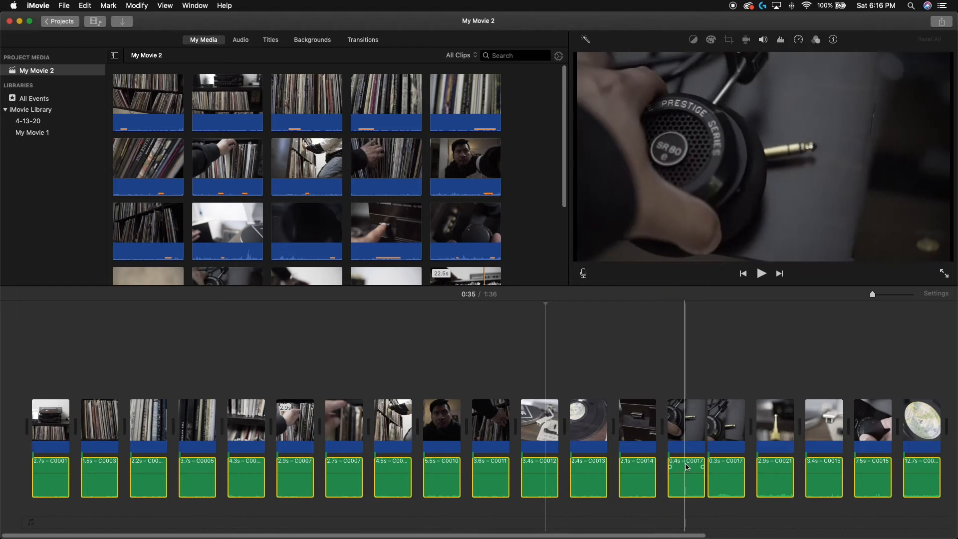
pyautogui.press('Delete')
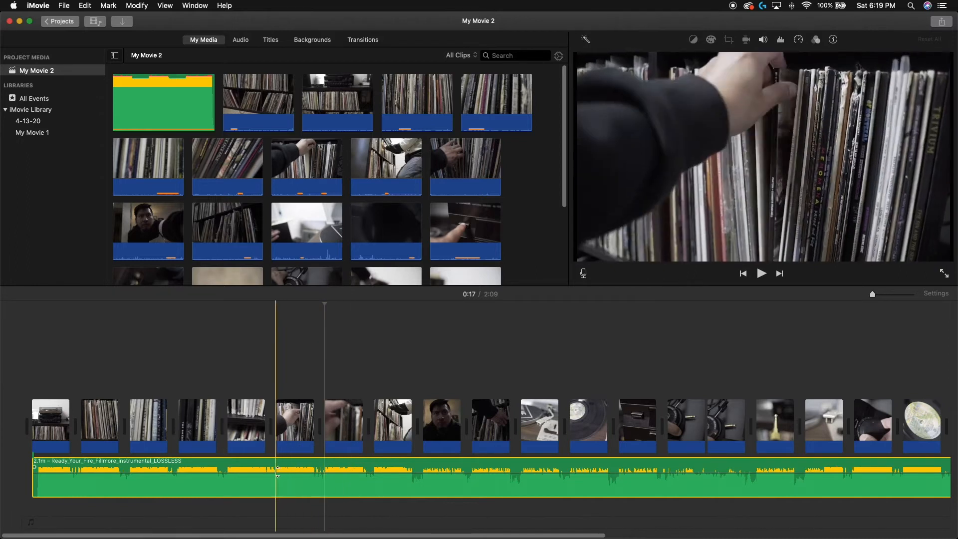
# Adjust the volume level of the Ready_Your_Fire_Fillmore music track in the timeline, trying 89% and 112%
pyautogui.click(295, 475)
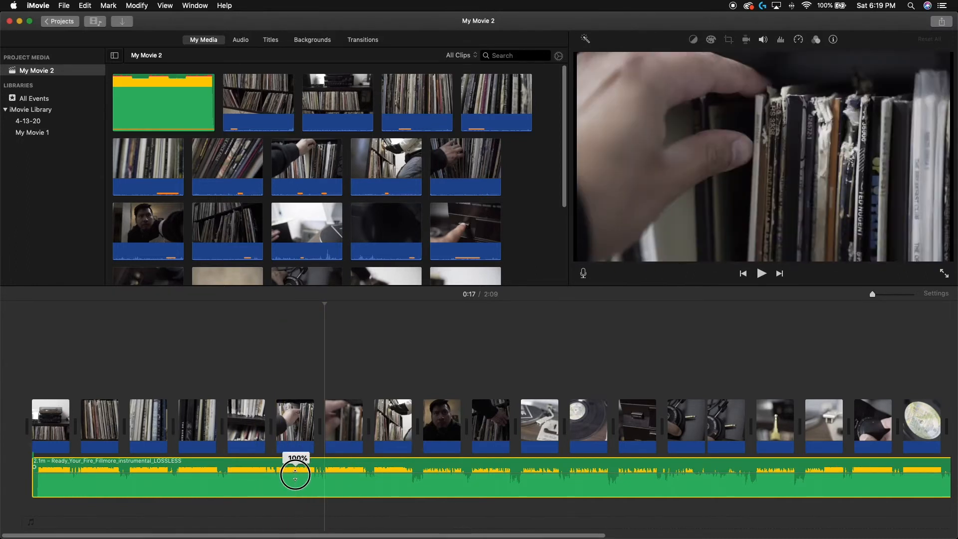
pyautogui.moveTo(296, 476)
pyautogui.mouseDown()
pyautogui.moveTo(297, 483)
pyautogui.moveTo(300, 475)
pyautogui.mouseUp()
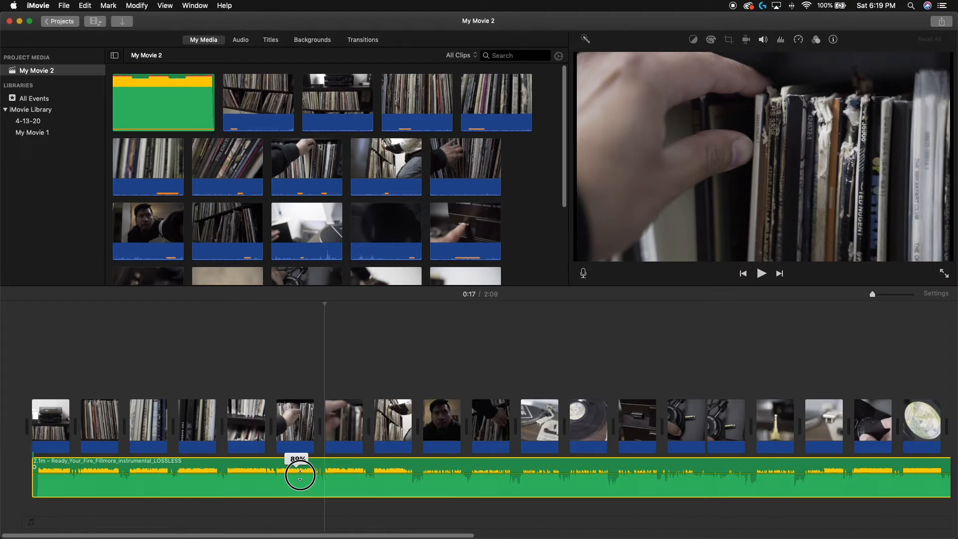
pyautogui.moveTo(300, 475); pyautogui.dragTo(301, 475)
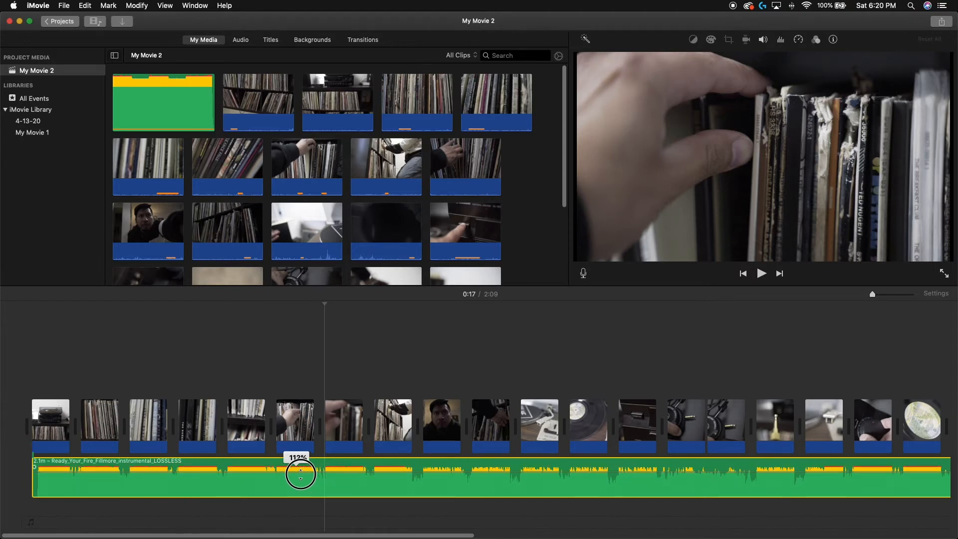
pyautogui.moveTo(300, 474); pyautogui.dragTo(300, 474)
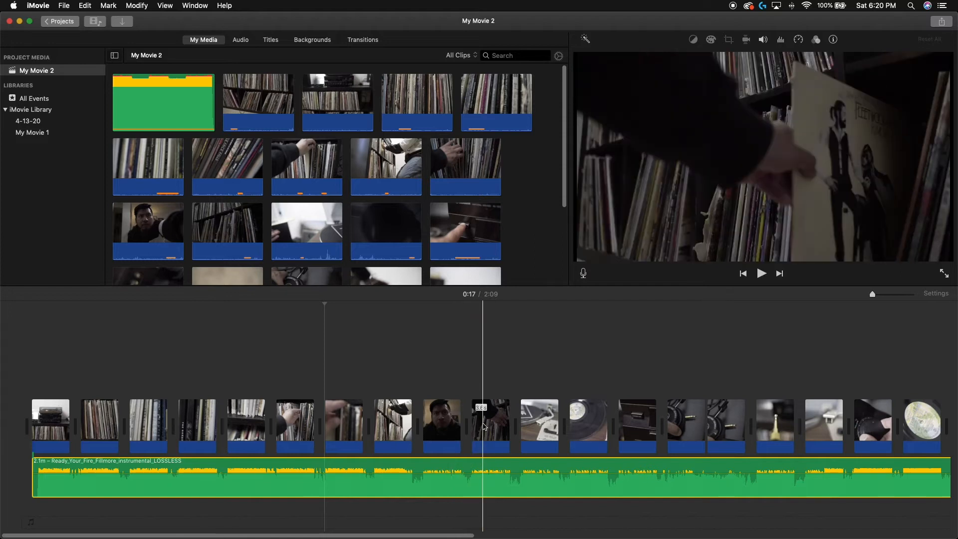
pyautogui.hscroll(5, 481, 424)
pyautogui.hscroll(-5, 483, 424)
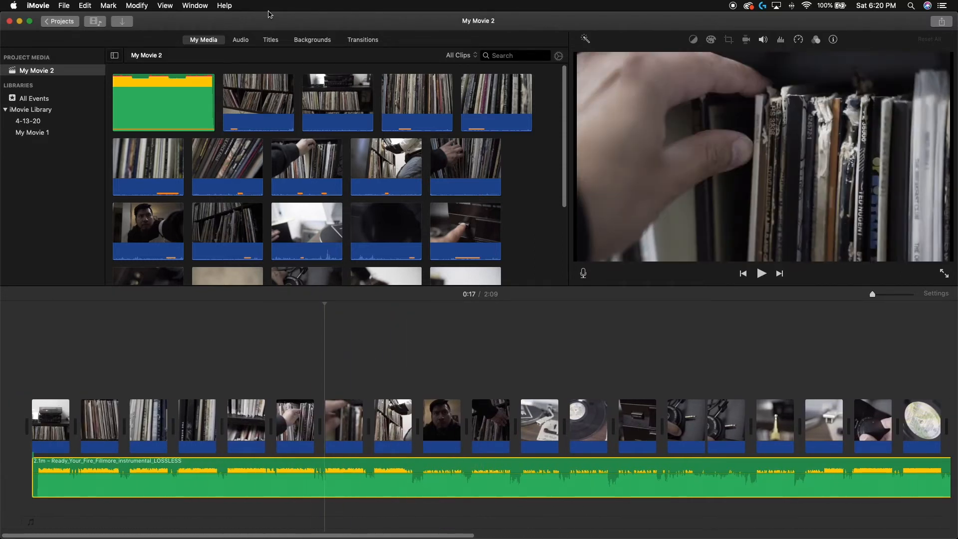
# Add a Line title above the first clip and shorten it to 2.7 seconds to match that clip
pyautogui.click(272, 41)
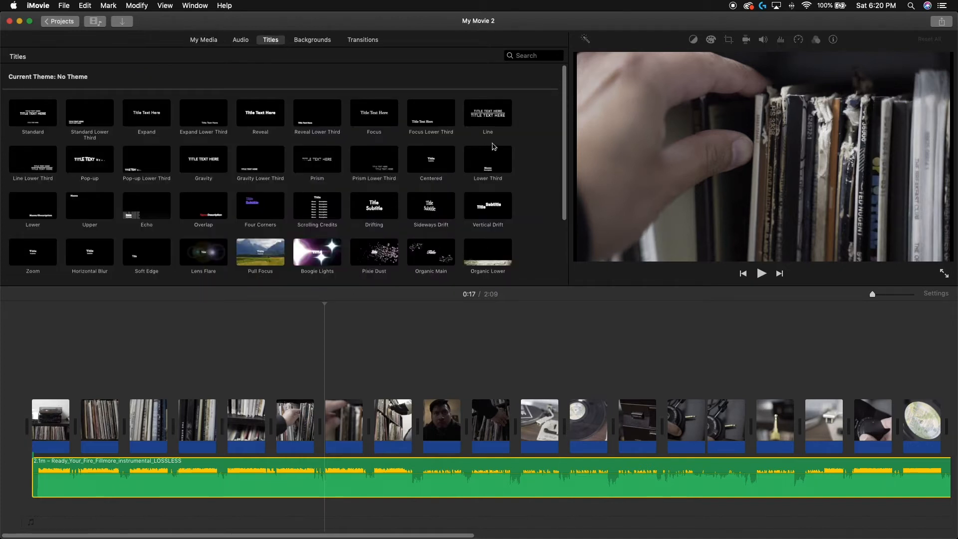
pyautogui.scroll(-2, 201, 205)
pyautogui.click(479, 96)
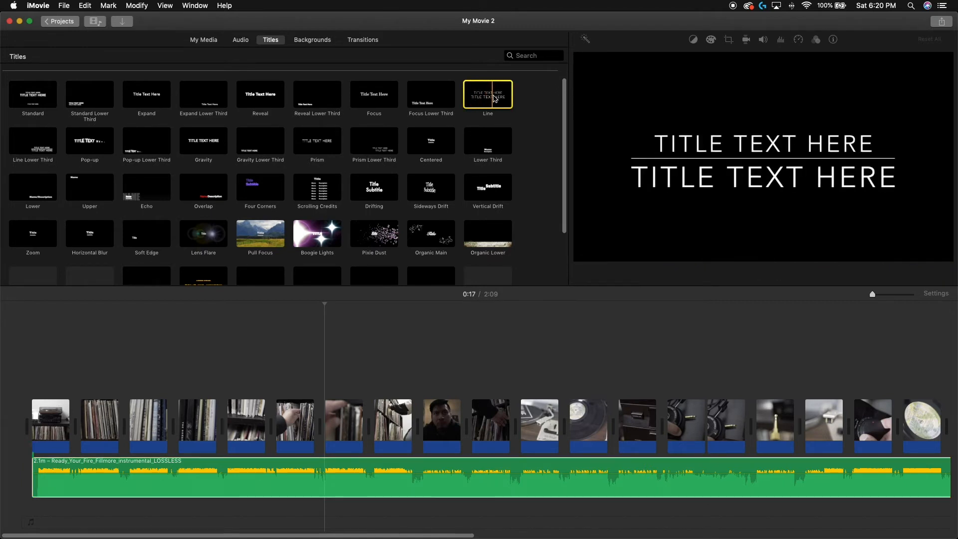
pyautogui.moveTo(491, 100); pyautogui.dragTo(29, 395)
pyautogui.click(60, 391)
pyautogui.moveTo(112, 391); pyautogui.dragTo(70, 391)
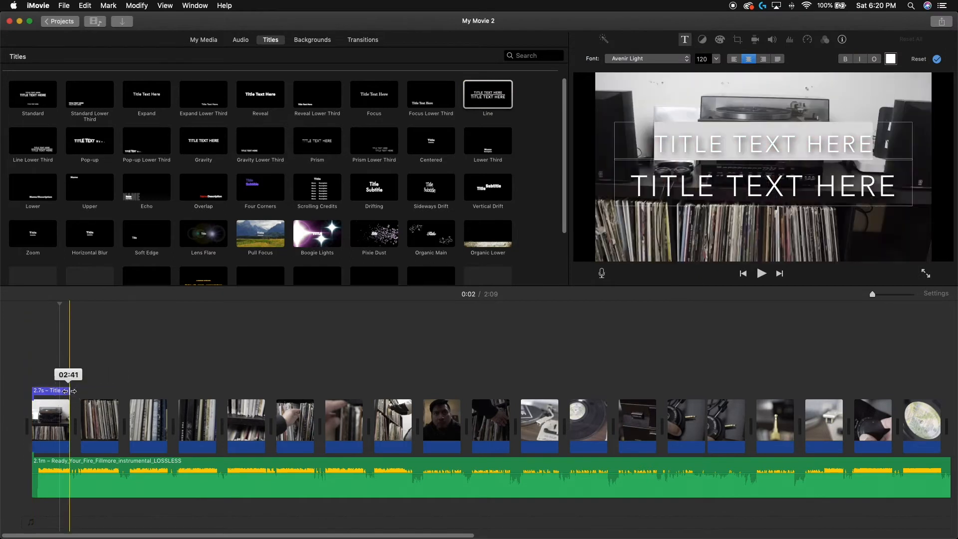
# Enter "MY RECORD" as the title's first line and "COLLECITON" as its second line
pyautogui.write('MY ')
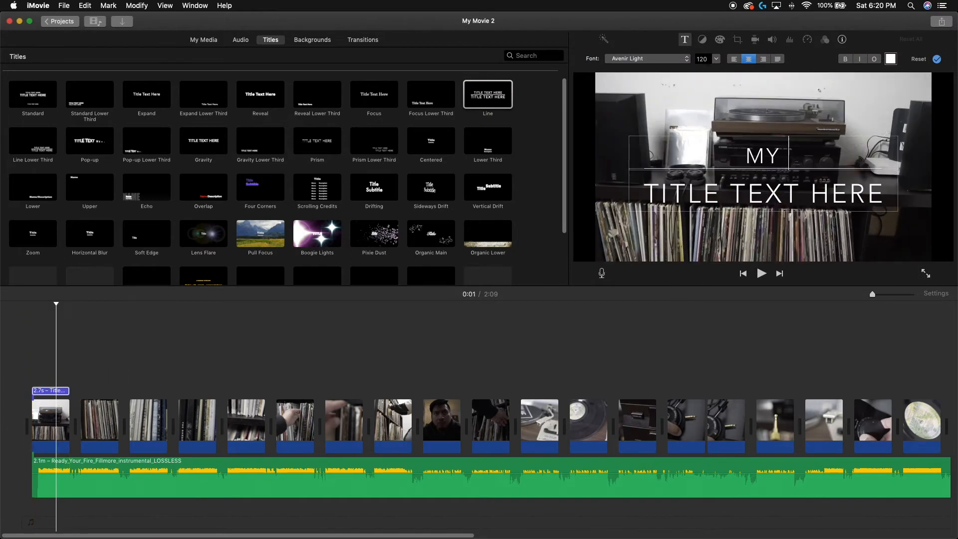
pyautogui.write('RECORDS')
pyautogui.press('BackSpace')
pyautogui.press('Tab')
pyautogui.write('COLLEC')
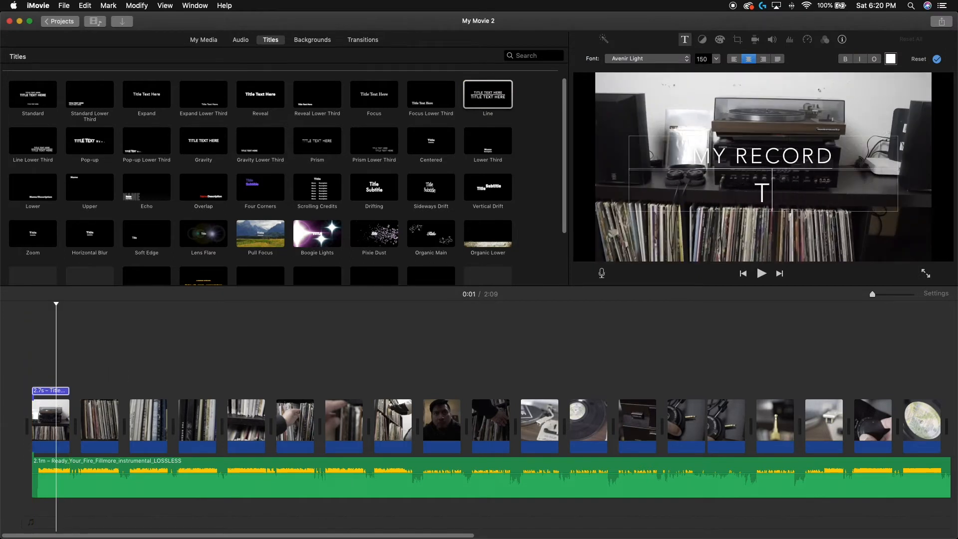
pyautogui.write('ITON')
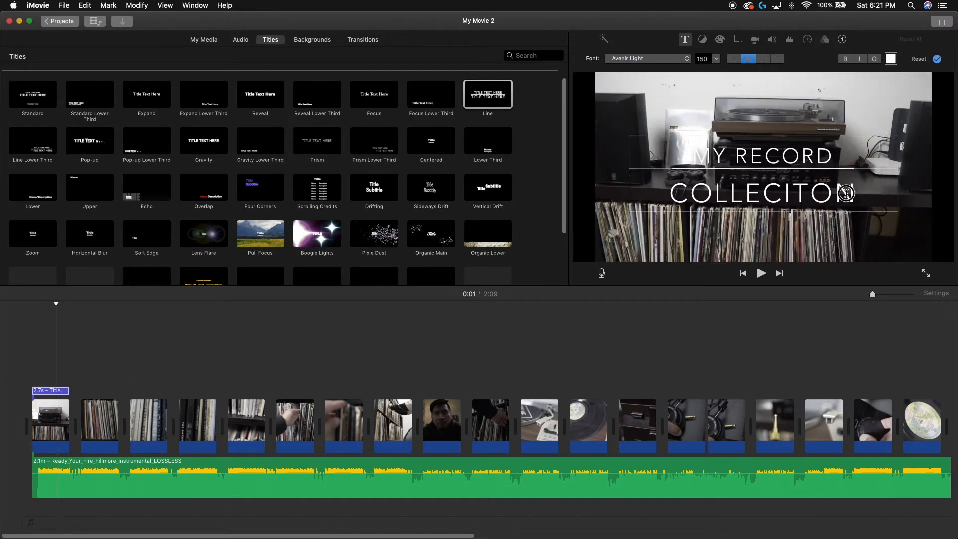
# Try Helvetica Neue UltraLight on the title's second line, and change its font to Bebas Neue Bold
pyautogui.moveTo(845, 193); pyautogui.dragTo(703, 159)
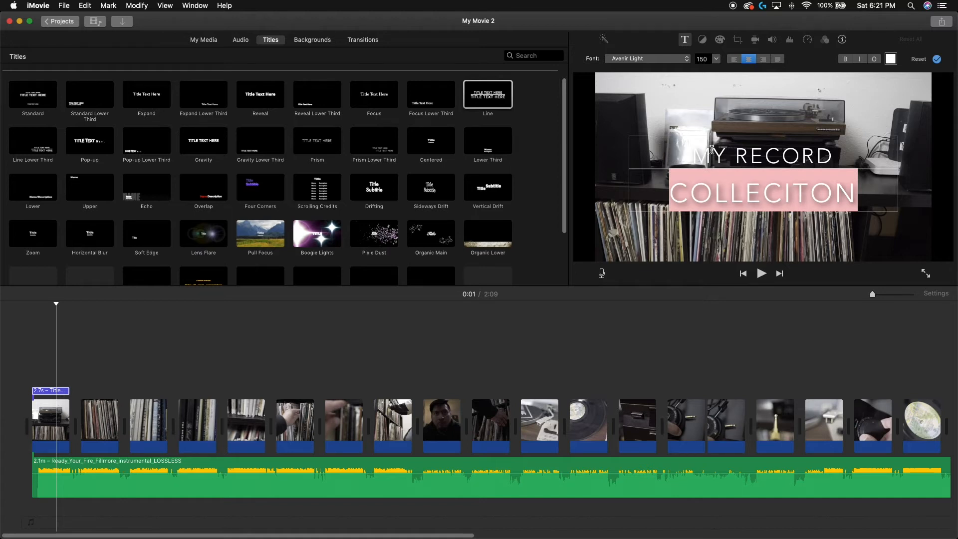
pyautogui.click(686, 59)
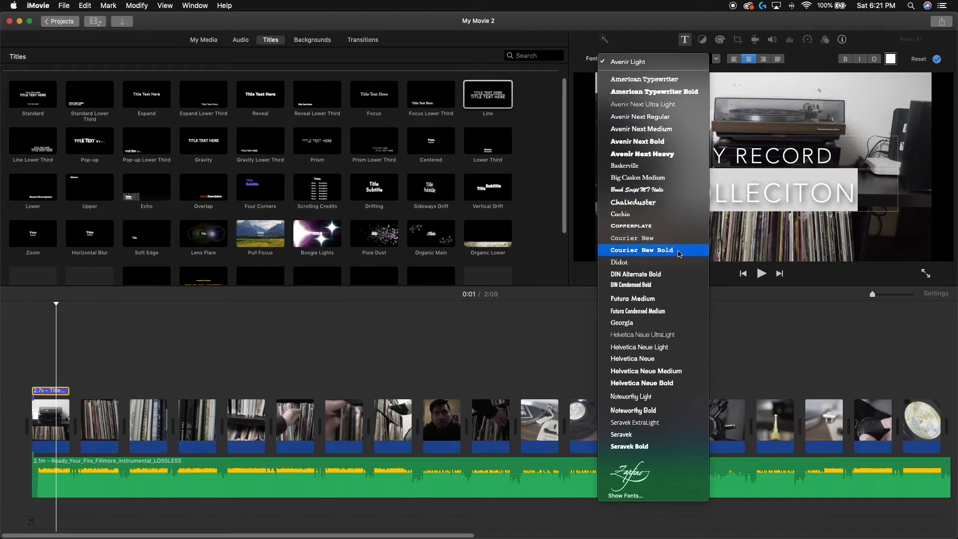
pyautogui.click(672, 334)
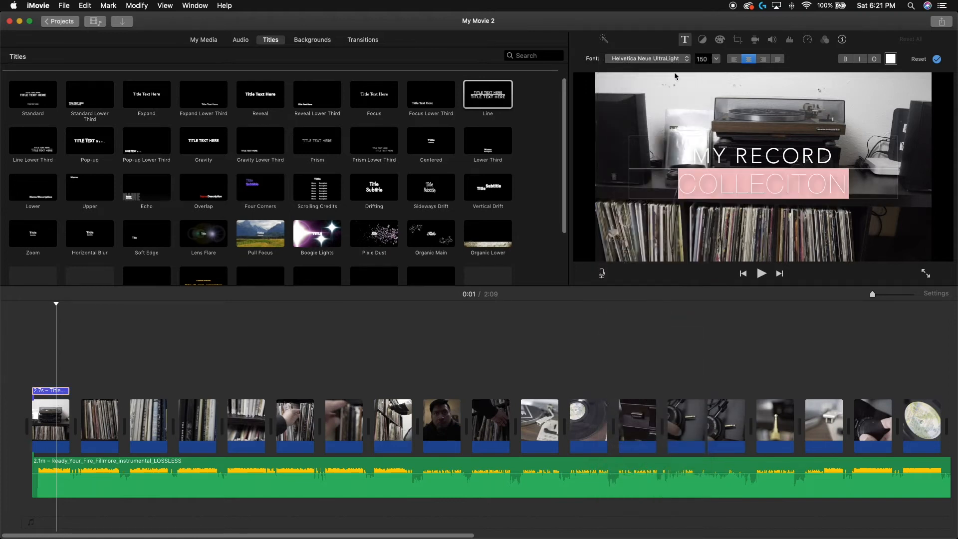
pyautogui.click(679, 65)
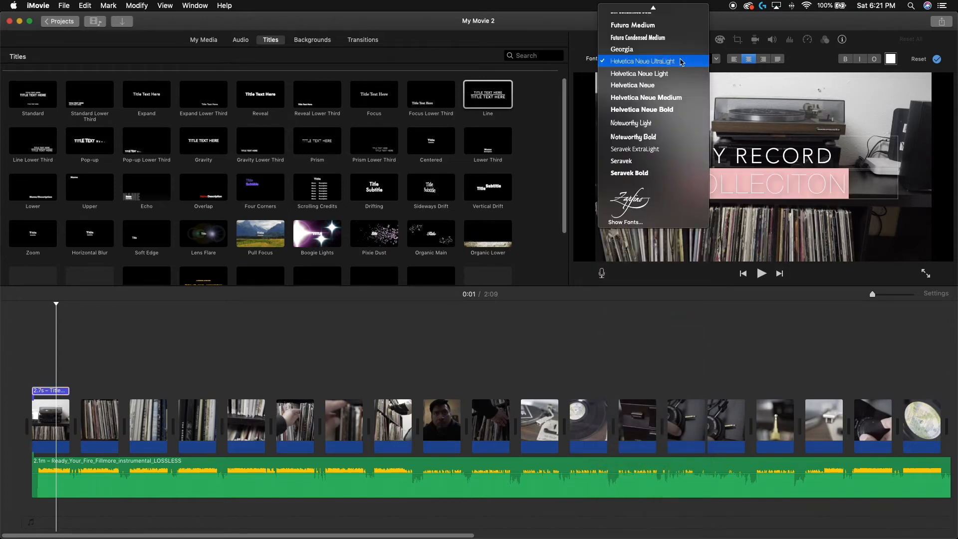
pyautogui.click(641, 223)
pyautogui.scroll(10, 642, 345)
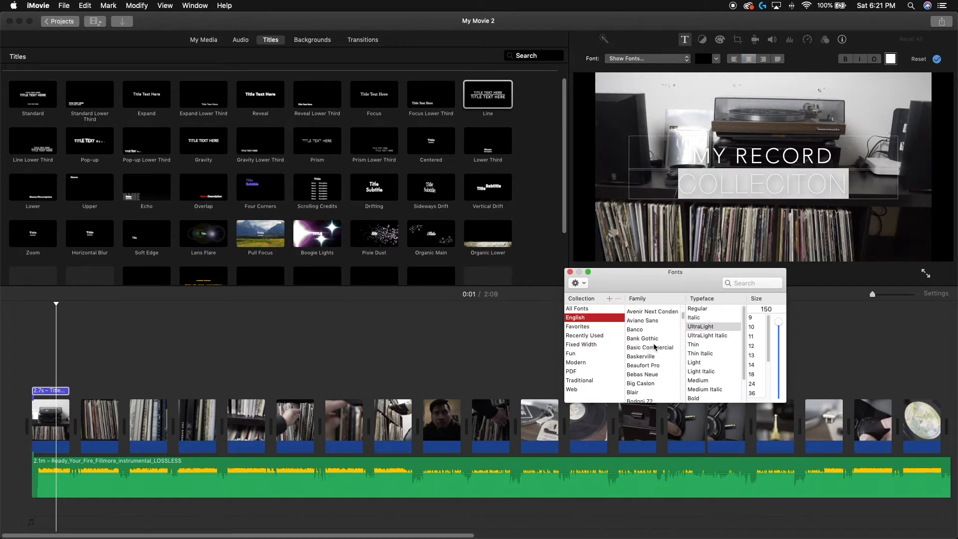
pyautogui.click(654, 376)
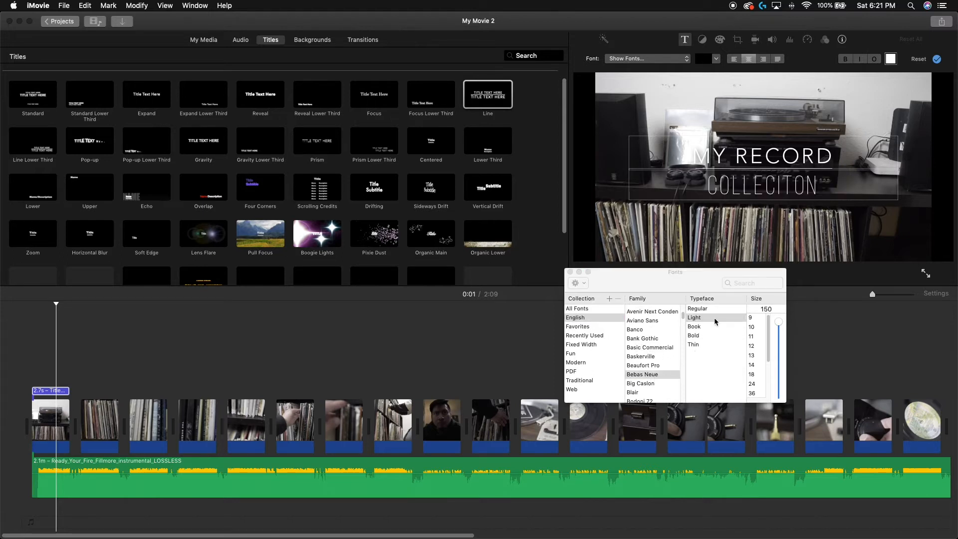
pyautogui.click(693, 336)
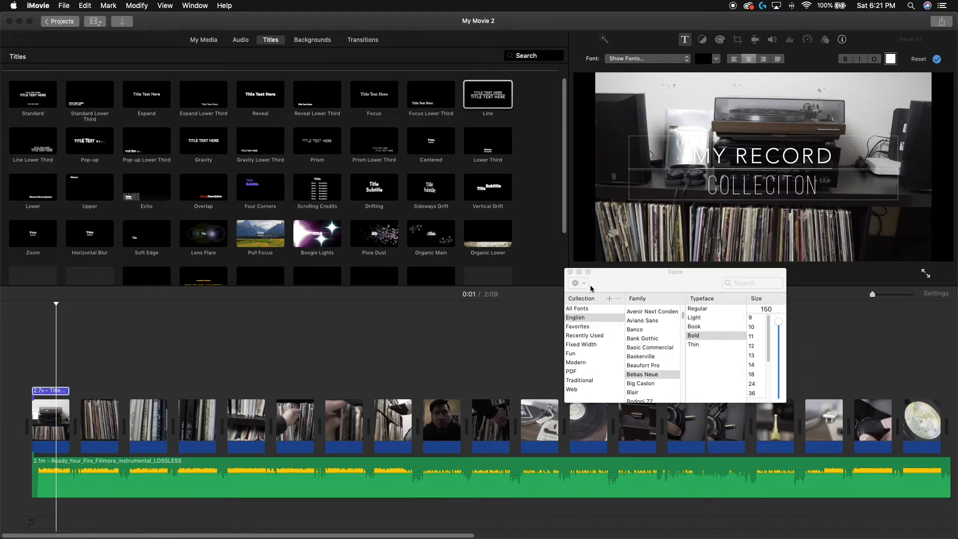
pyautogui.click(569, 272)
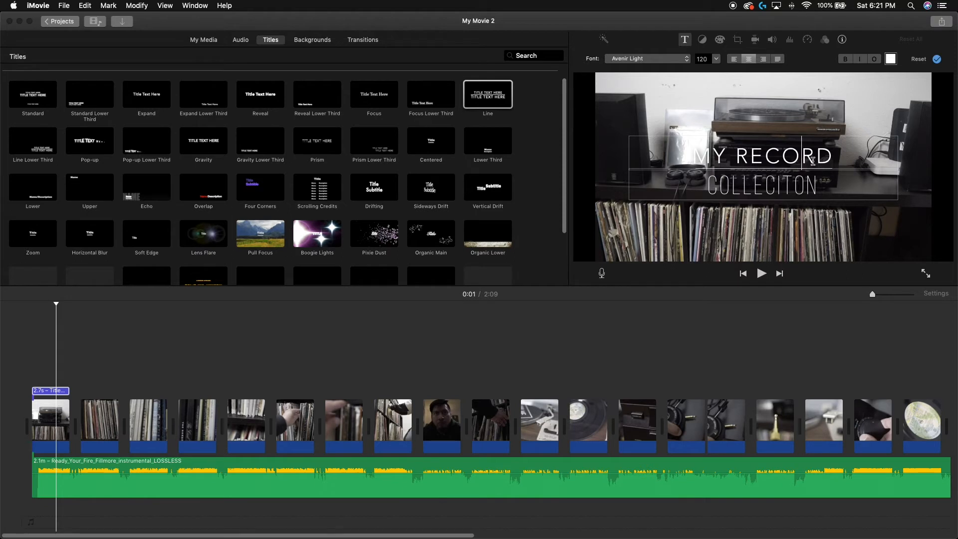
# Open the text colour picker for the title's first line and close it
pyautogui.moveTo(833, 158); pyautogui.dragTo(691, 158)
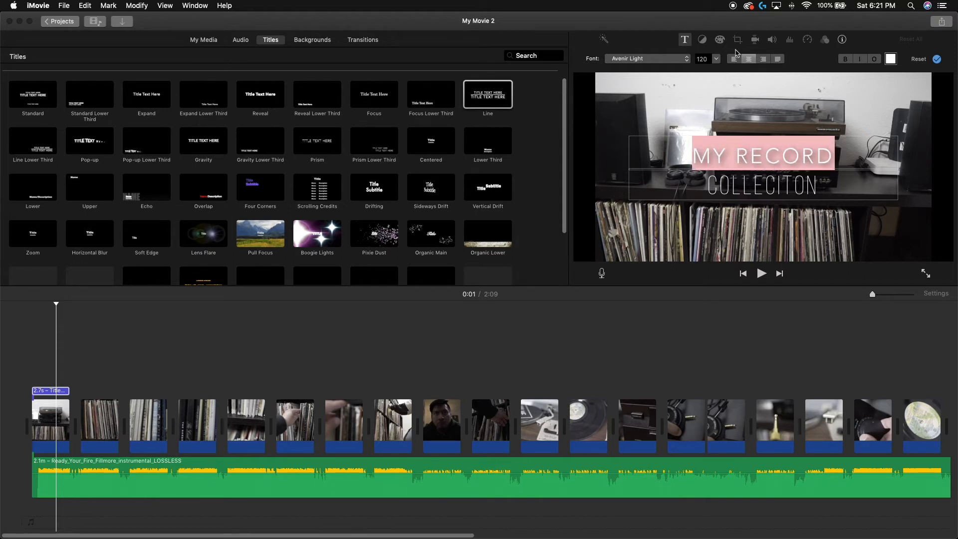
pyautogui.click(891, 60)
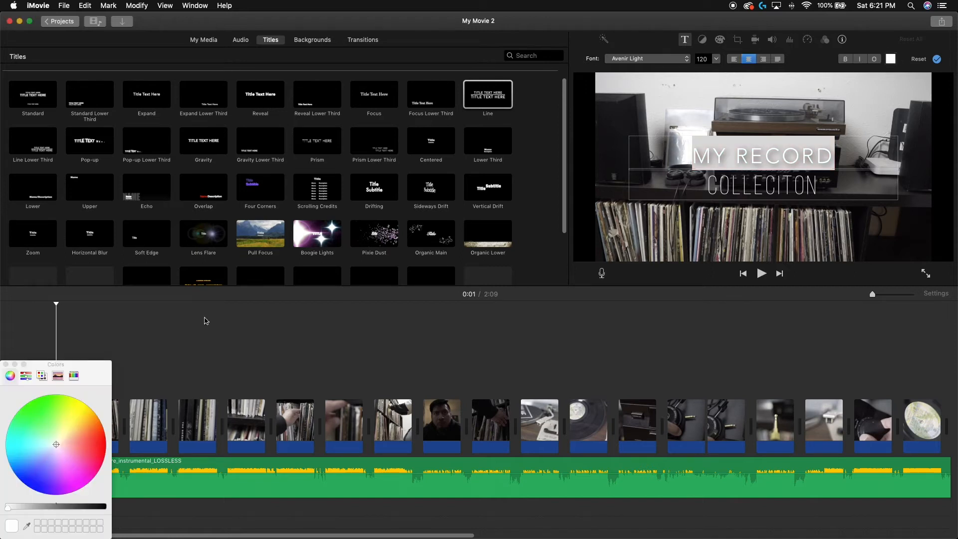
pyautogui.click(5, 364)
# Set the fourth clip's speed to Custom and turn on reverse playback for it
pyautogui.click(195, 424)
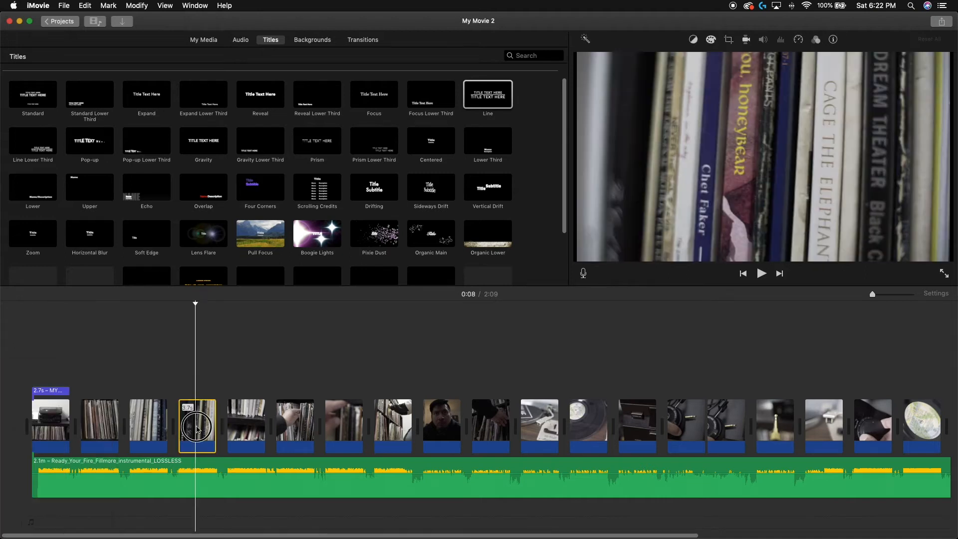
pyautogui.click(798, 40)
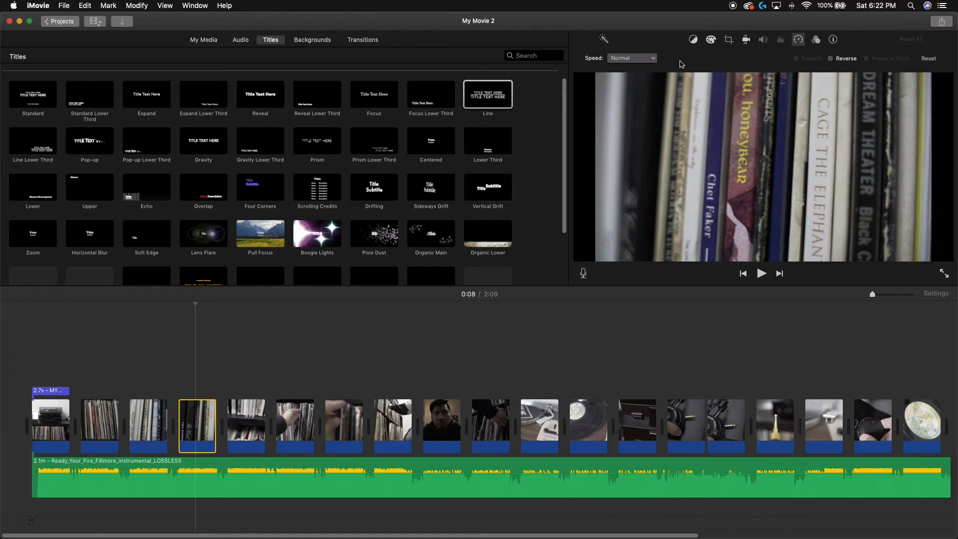
pyautogui.click(641, 60)
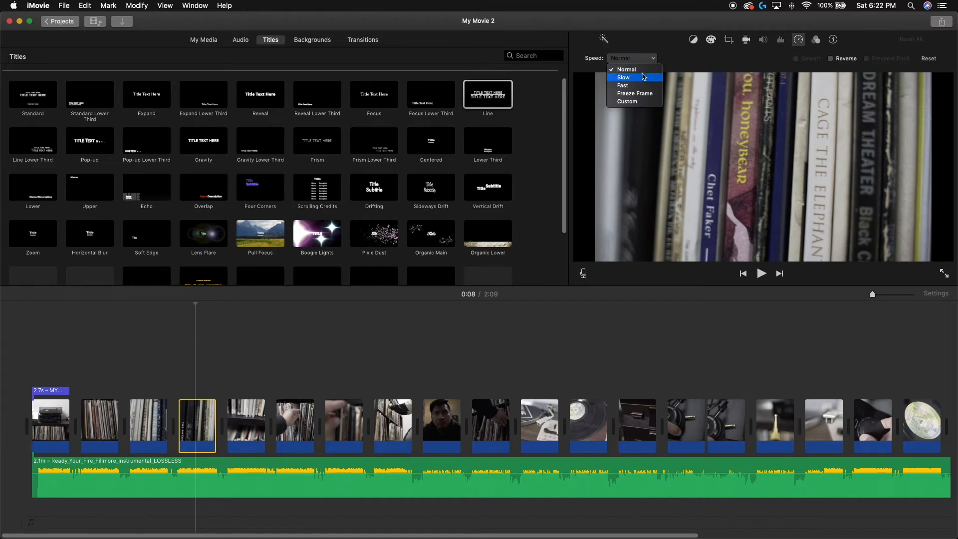
pyautogui.click(642, 103)
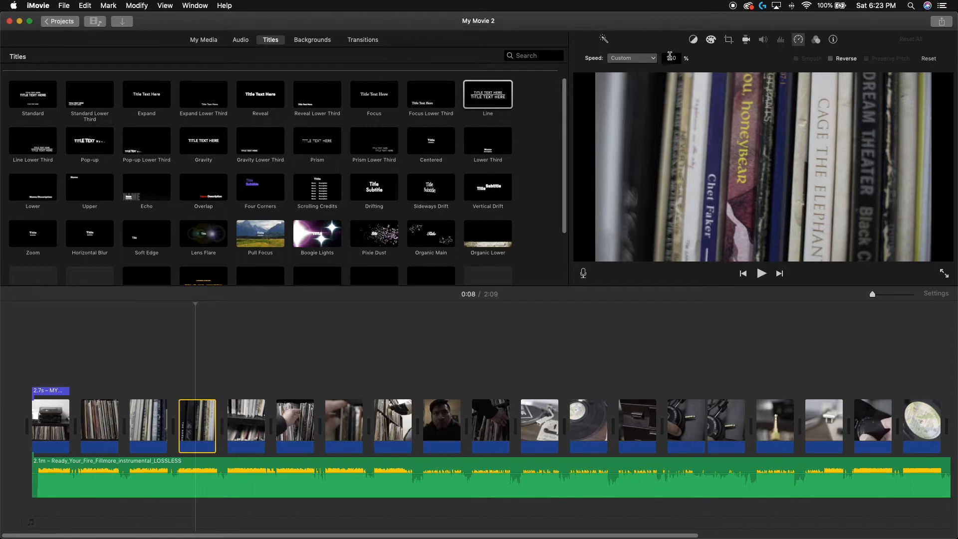
pyautogui.click(830, 59)
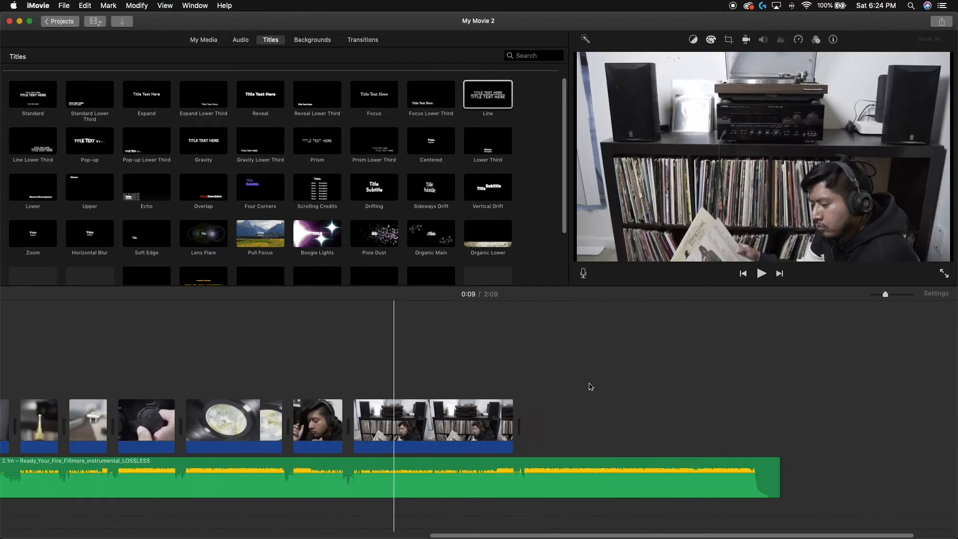
# Add a Fade to Black transition at the end of the movie's last clip
pyautogui.click(370, 390)
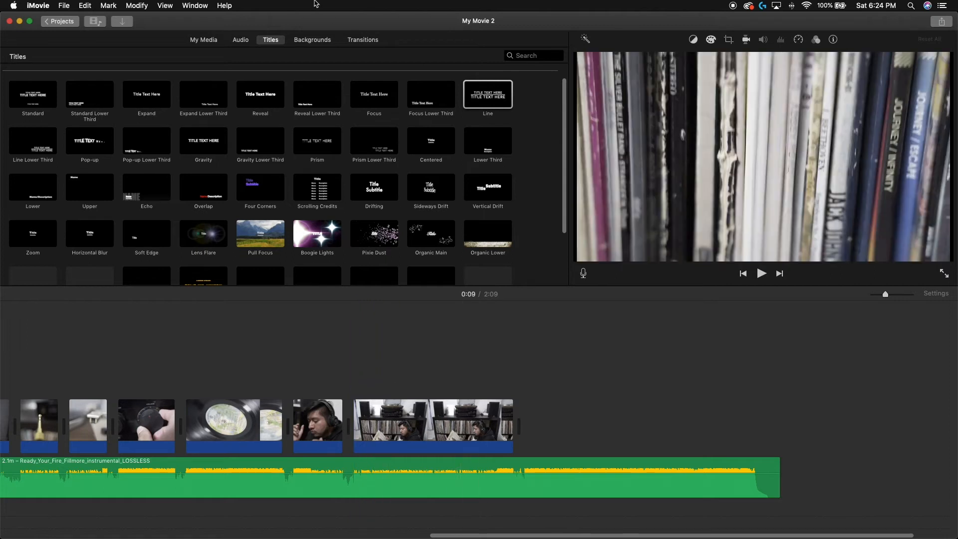
pyautogui.click(371, 40)
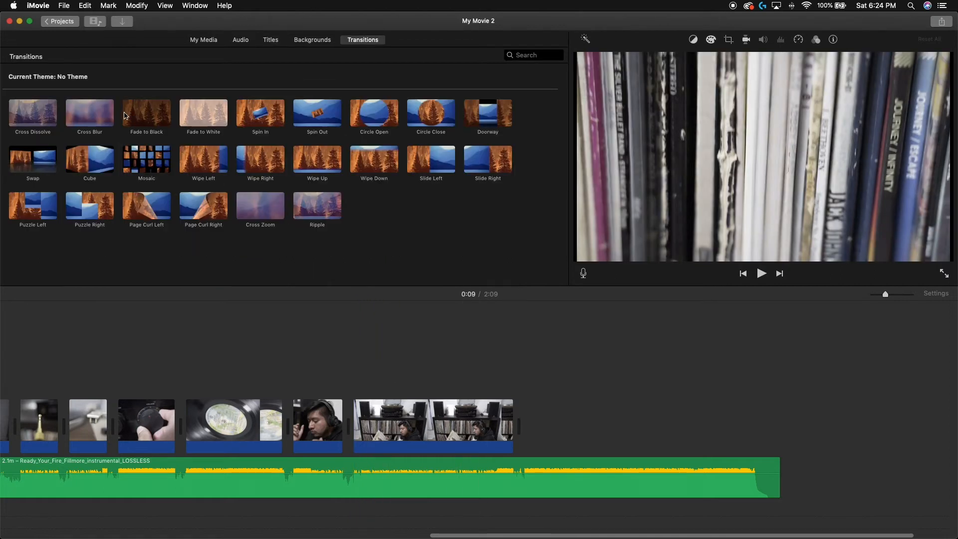
pyautogui.moveTo(148, 120); pyautogui.dragTo(500, 423)
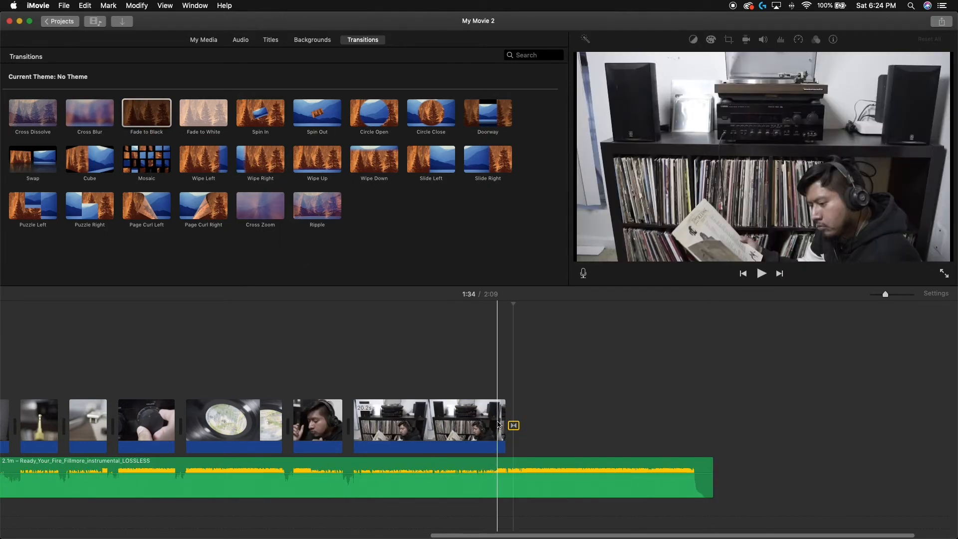
# Set the closing Fade to Black transition's duration to 5 seconds and preview the movie's ending
pyautogui.click(513, 426)
pyautogui.doubleClick(513, 426)
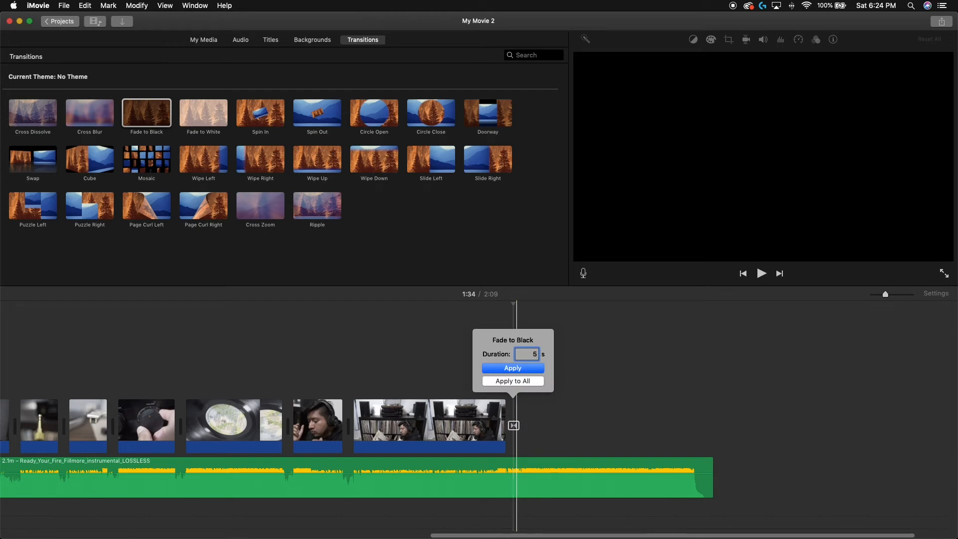
pyautogui.press('Return')
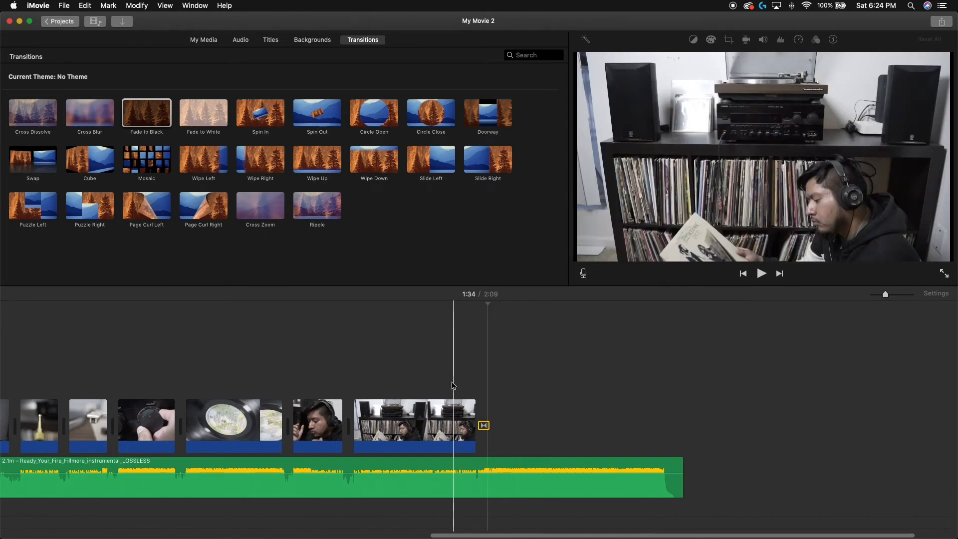
pyautogui.press('space')
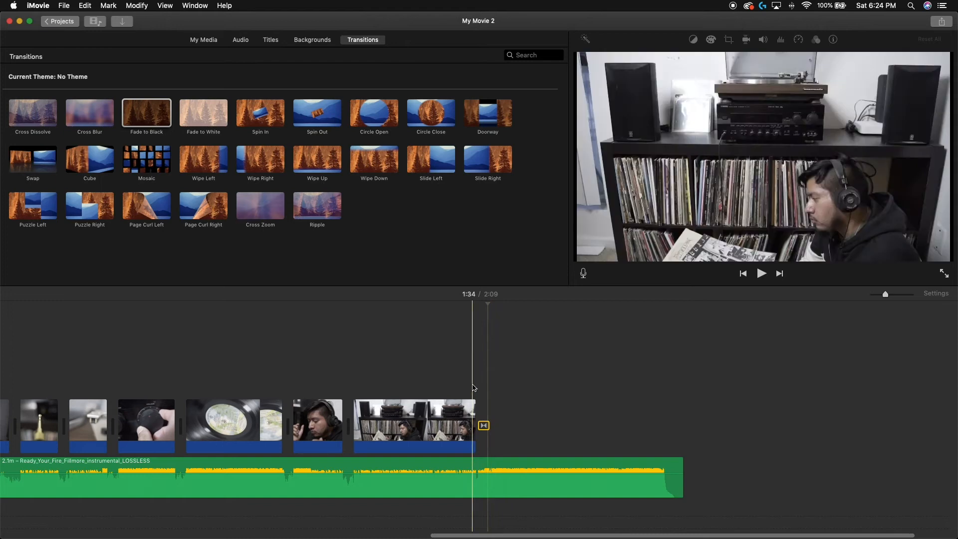
pyautogui.press('space')
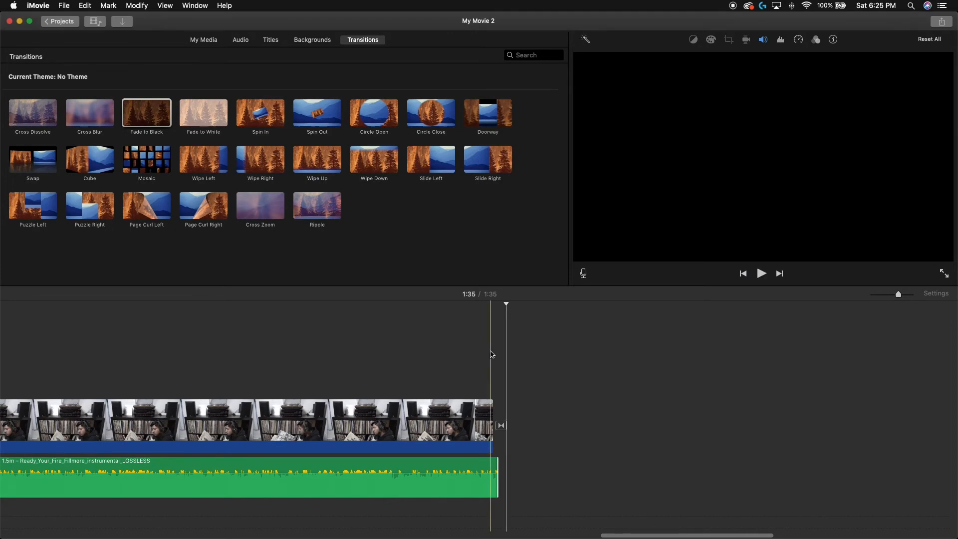
# Add a short fade-out at the end of the music track
pyautogui.click(472, 355)
pyautogui.click(462, 464)
pyautogui.press('super+plus')
pyautogui.press('super+plus')
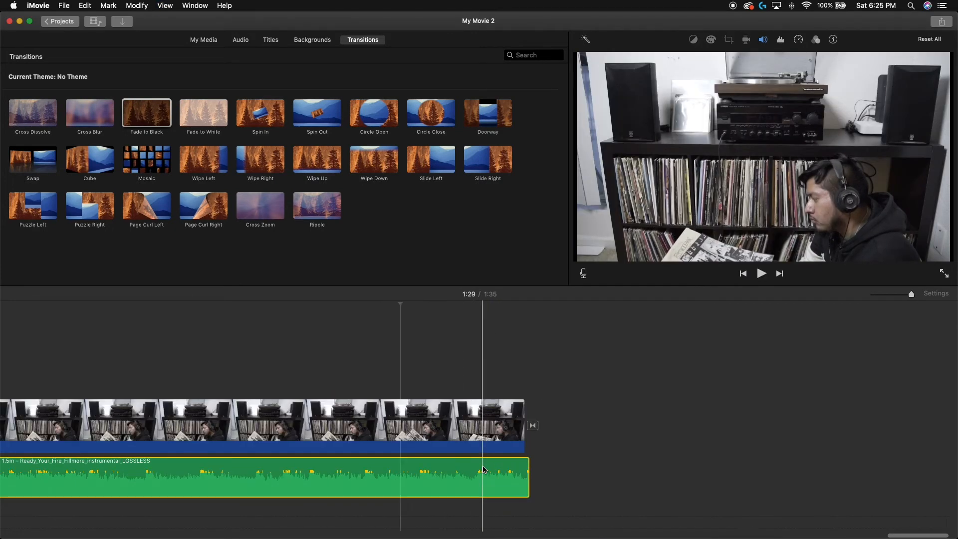
pyautogui.moveTo(528, 467); pyautogui.dragTo(508, 467)
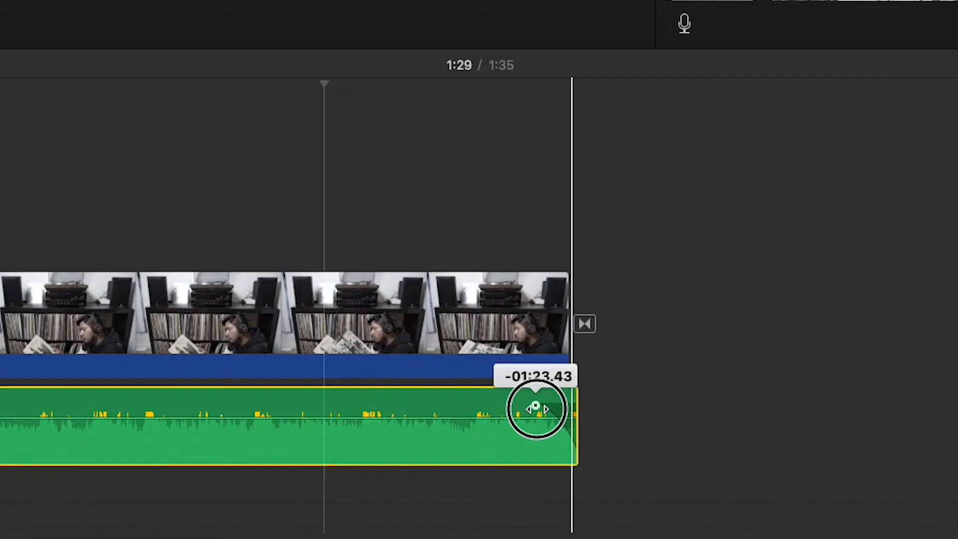
pyautogui.moveTo(537, 408)
pyautogui.mouseDown()
pyautogui.moveTo(528, 409)
pyautogui.moveTo(563, 405)
pyautogui.moveTo(524, 408)
pyautogui.mouseUp()
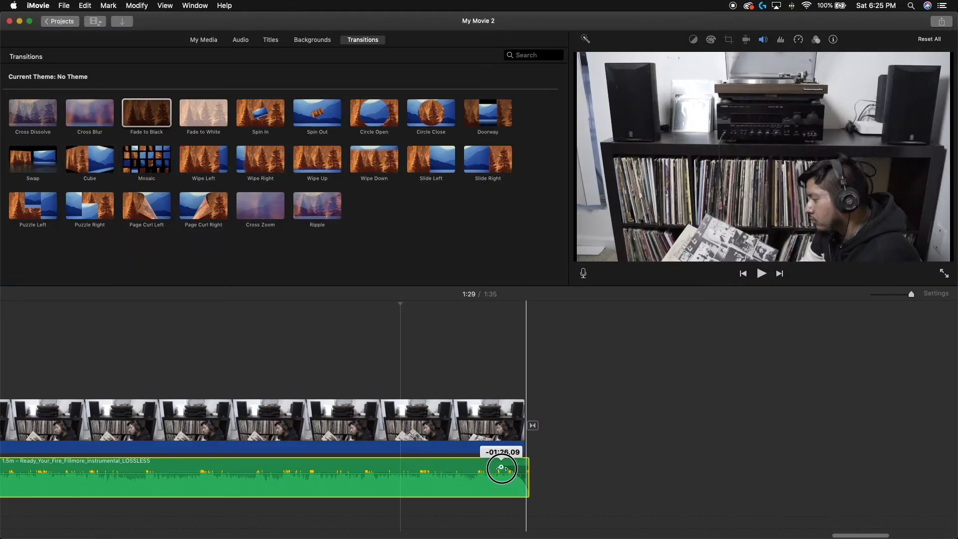
pyautogui.moveTo(501, 468); pyautogui.dragTo(500, 468)
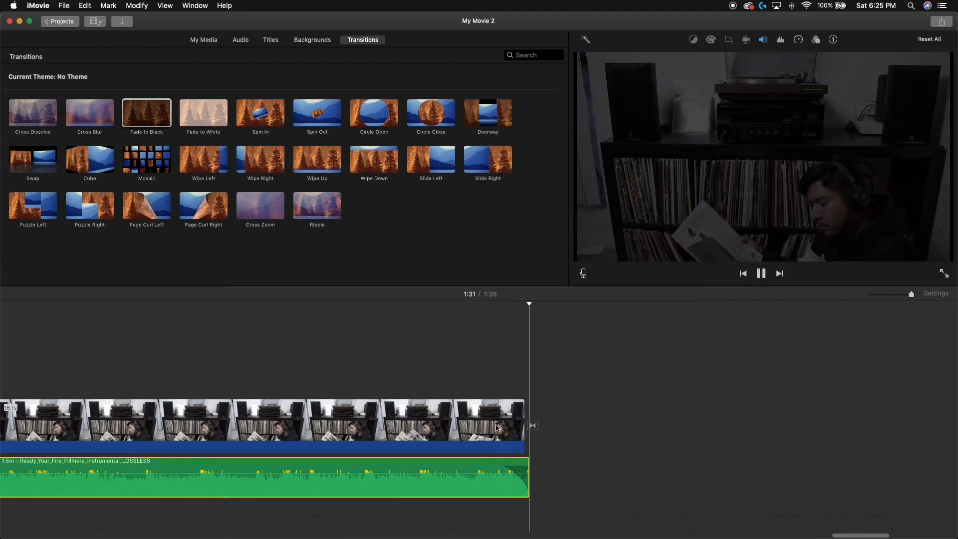
# Readjust the music's fade-out length and extend the track's end to the closing transition
pyautogui.moveTo(511, 467); pyautogui.dragTo(514, 468)
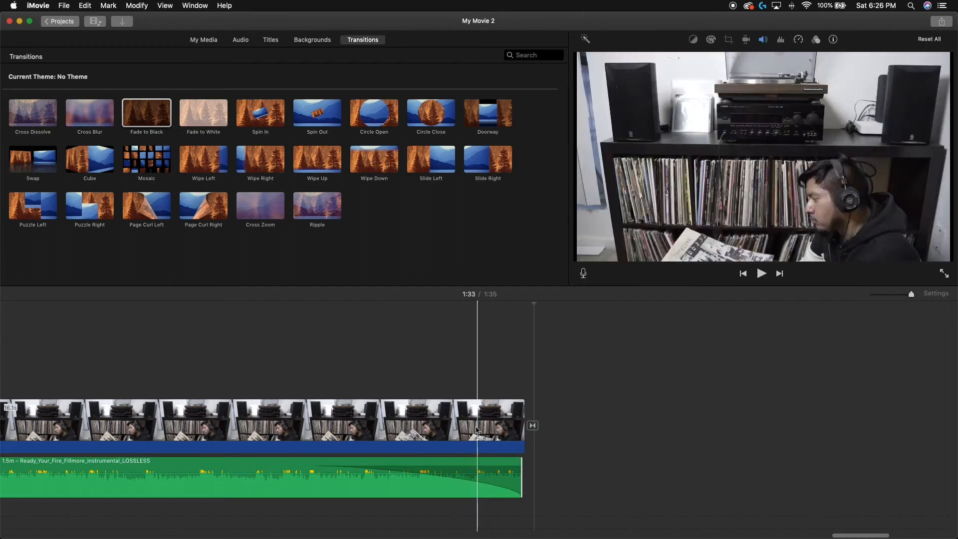
pyautogui.moveTo(316, 467); pyautogui.dragTo(442, 466)
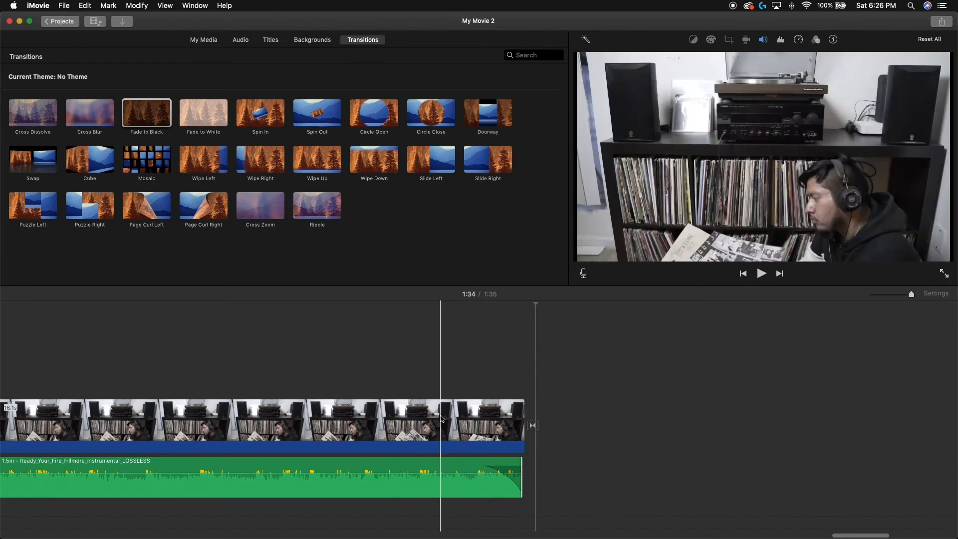
pyautogui.press('space')
pyautogui.press('space')
pyautogui.moveTo(521, 477); pyautogui.dragTo(545, 477)
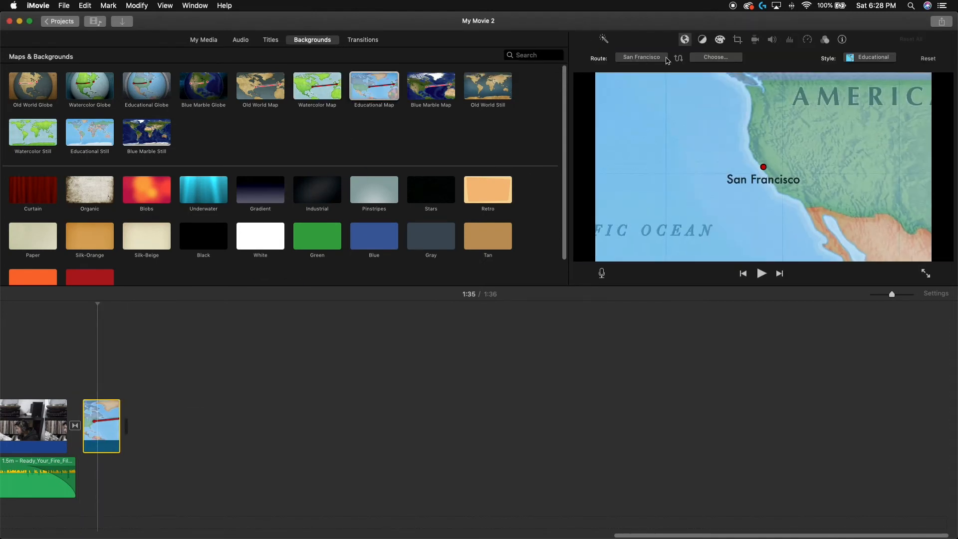
# Set France as the destination of the Educational Map clip's route from San Francisco
pyautogui.click(716, 58)
pyautogui.write('France')
pyautogui.click(795, 235)
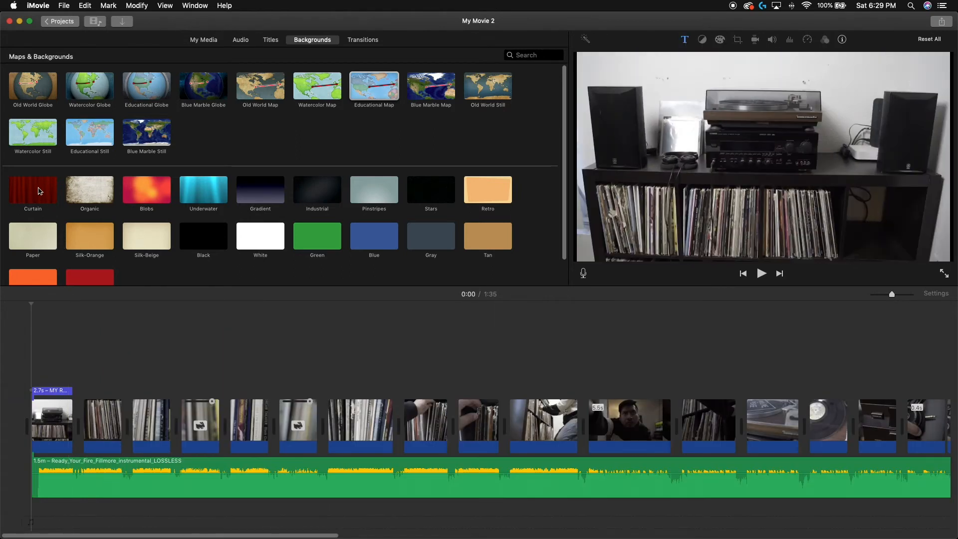
# Insert the Curtain background at the very start of the movie and move the MY RECORD title above it
pyautogui.moveTo(40, 191); pyautogui.dragTo(25, 407)
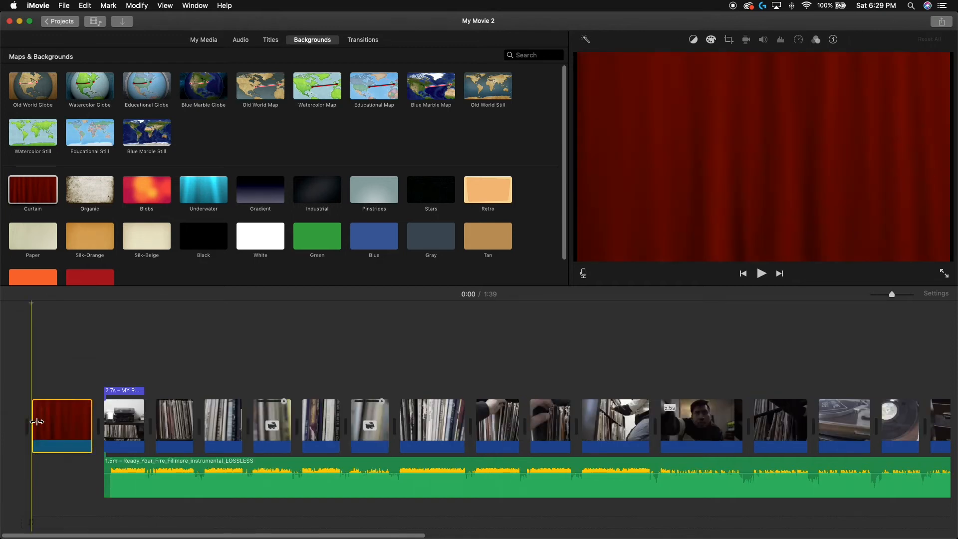
pyautogui.moveTo(122, 391); pyautogui.dragTo(55, 390)
pyautogui.press('space')
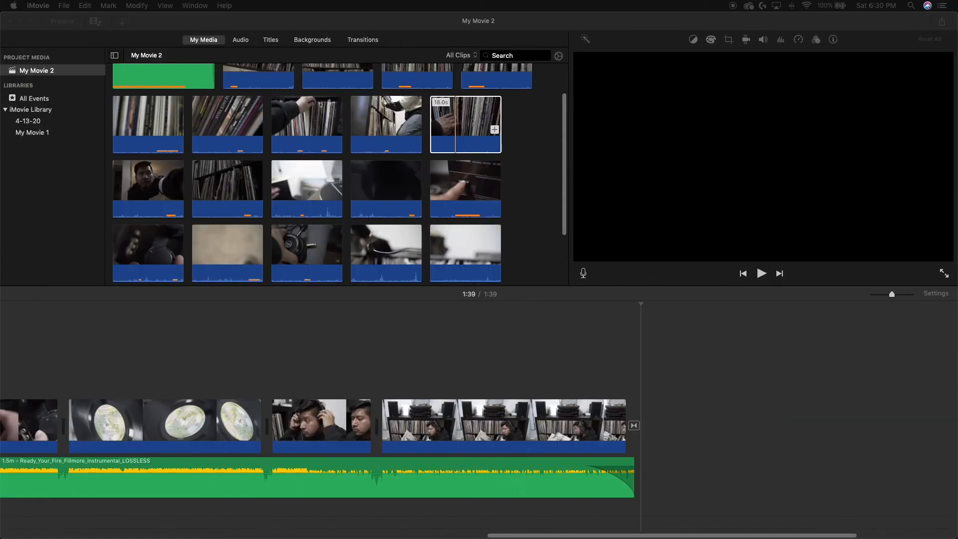
# Place the 11-second headphones clip from the project media as an overlay above the movie's last clip
pyautogui.click(615, 387)
pyautogui.moveTo(374, 249); pyautogui.dragTo(403, 370)
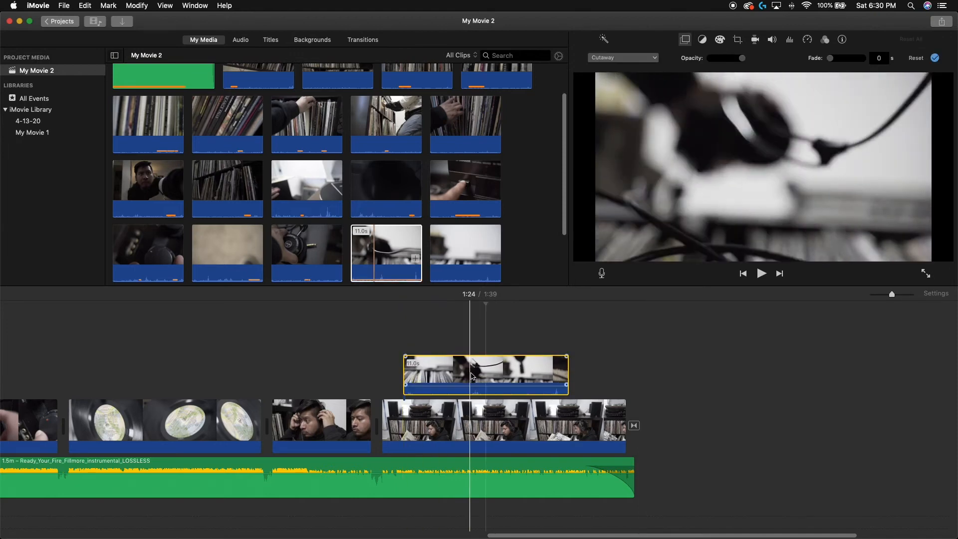
pyautogui.click(473, 369)
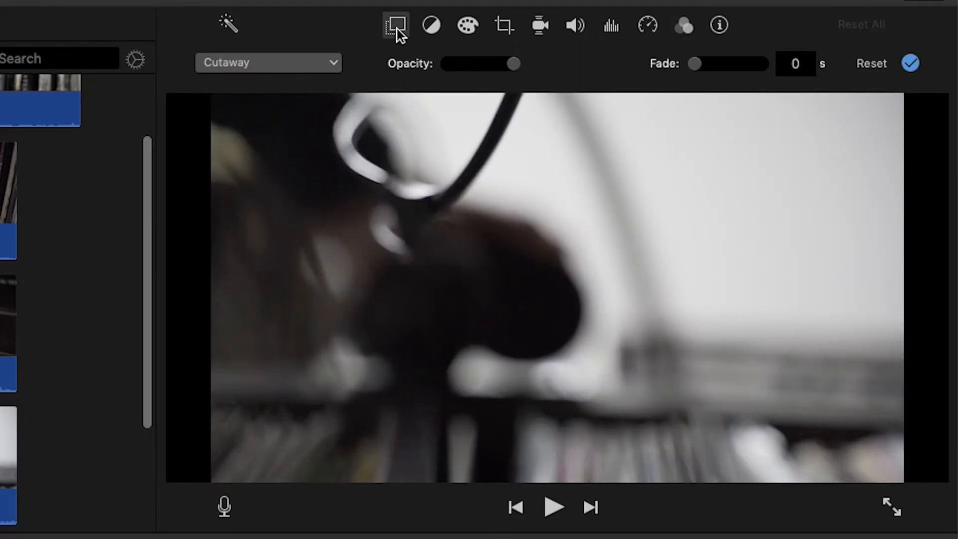
# Keep the headphones overlay in Cutaway mode and try out its opacity and fade adjustments
pyautogui.click(397, 26)
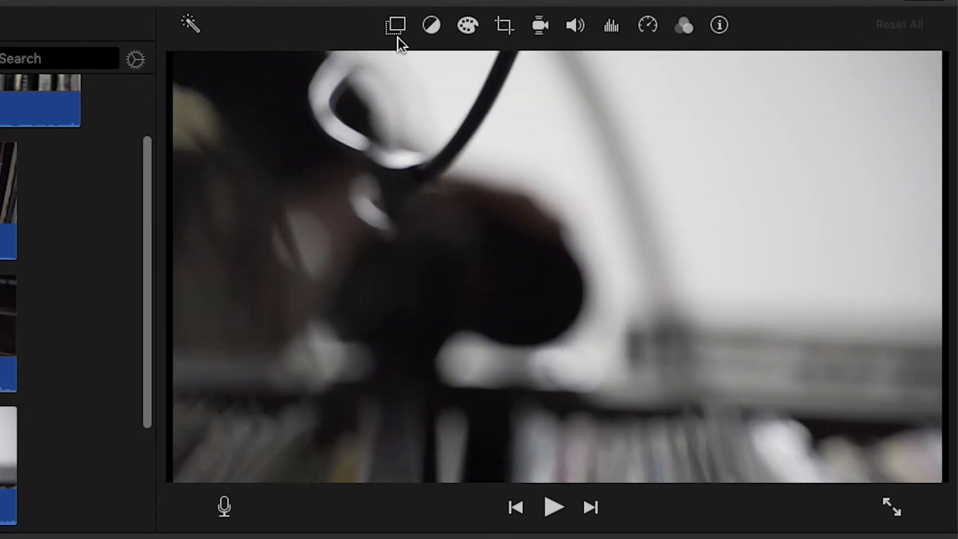
pyautogui.click(398, 31)
pyautogui.click(335, 65)
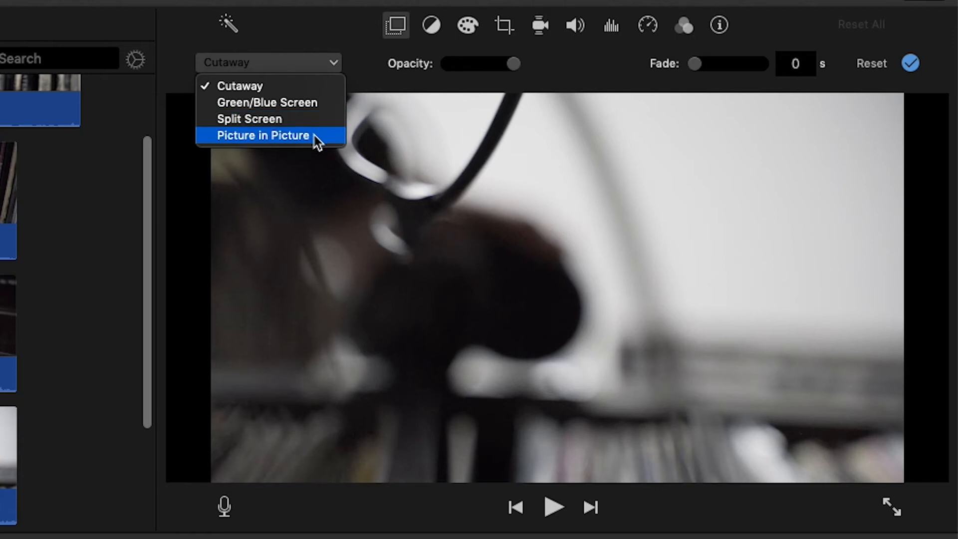
pyautogui.click(312, 86)
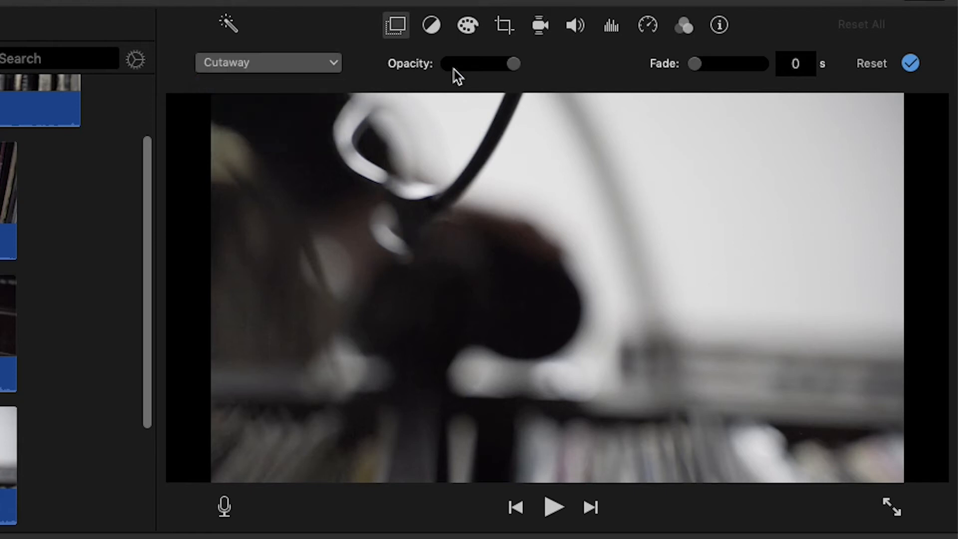
pyautogui.moveTo(514, 68)
pyautogui.mouseDown()
pyautogui.moveTo(460, 64)
pyautogui.moveTo(514, 67)
pyautogui.mouseUp()
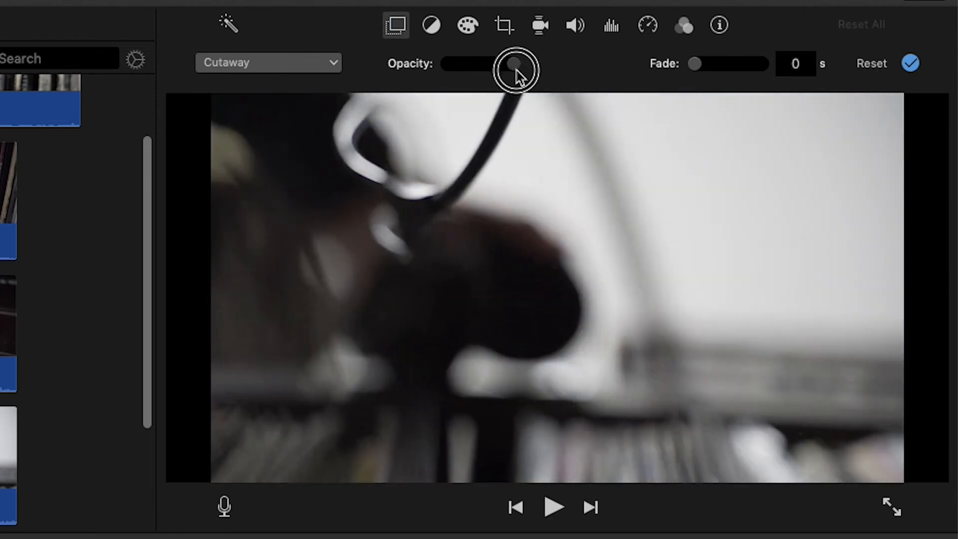
pyautogui.moveTo(698, 70); pyautogui.dragTo(641, 71)
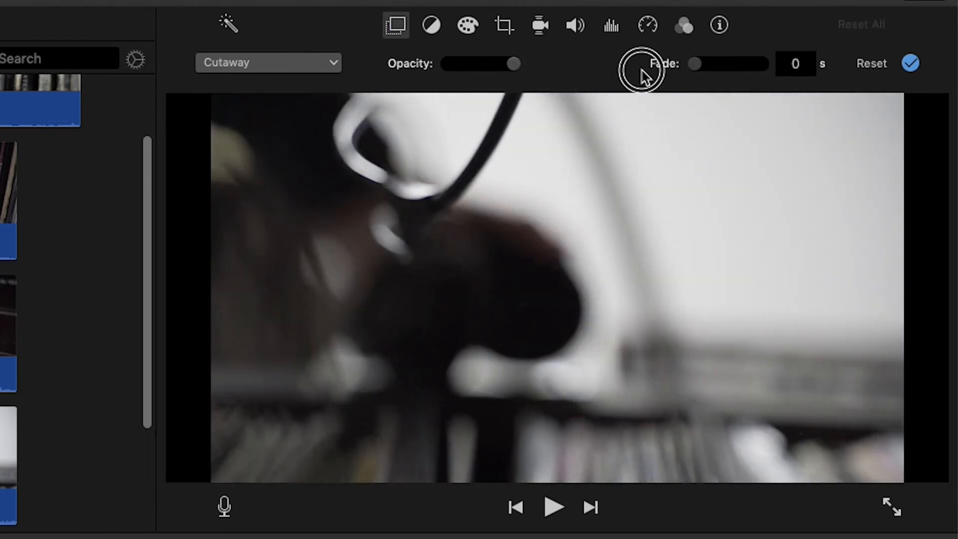
# Try the headphones overlay in Green/Blue Screen mode, and in Split Screen mode with the position set to Top
pyautogui.click(334, 64)
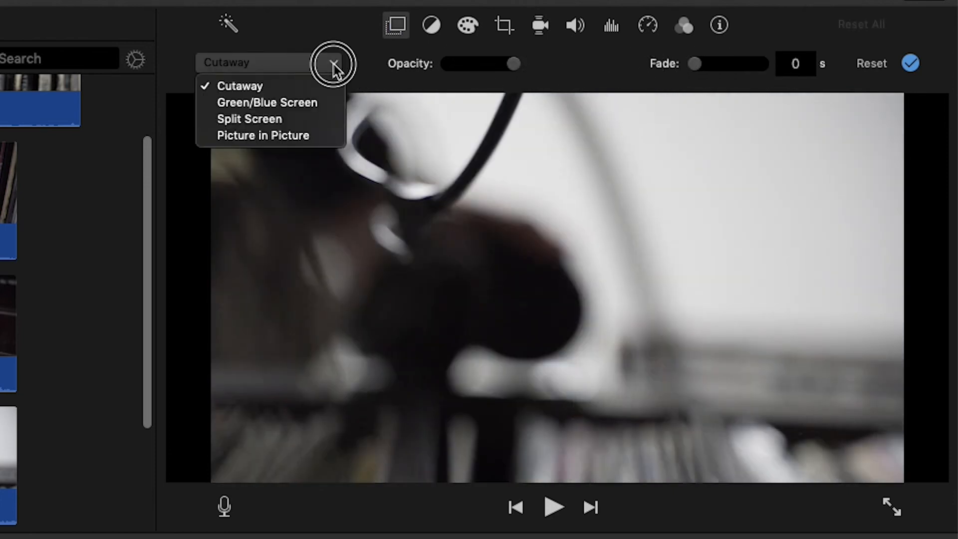
pyautogui.click(308, 102)
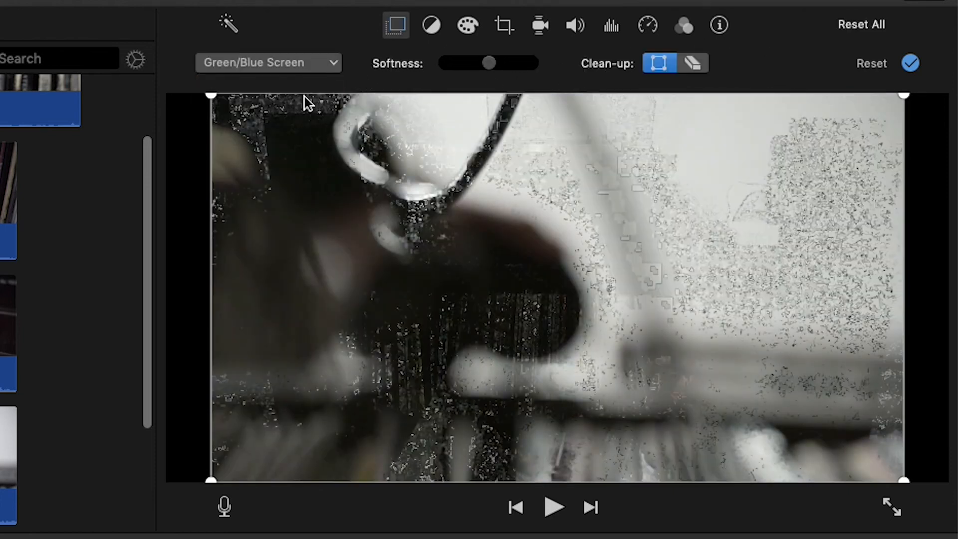
pyautogui.click(318, 71)
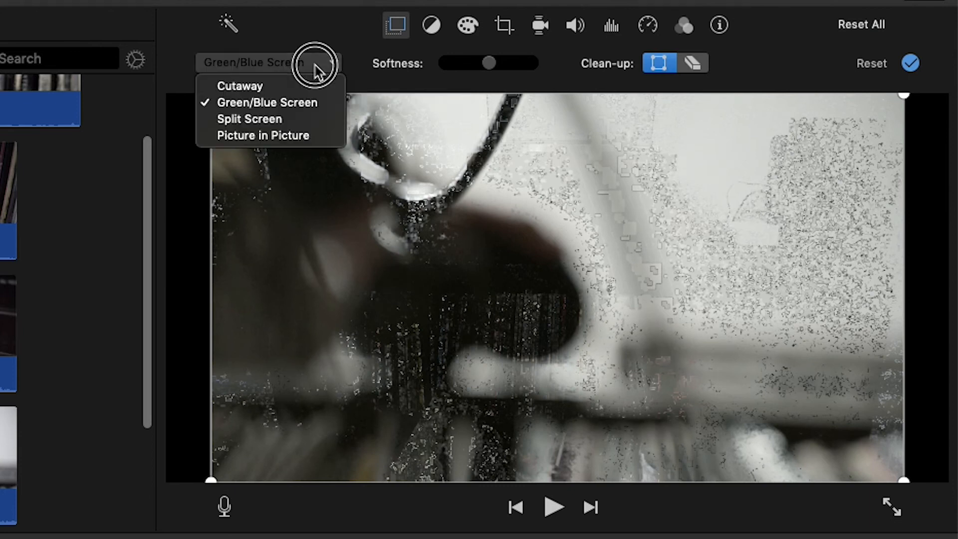
pyautogui.click(296, 123)
pyautogui.click(469, 63)
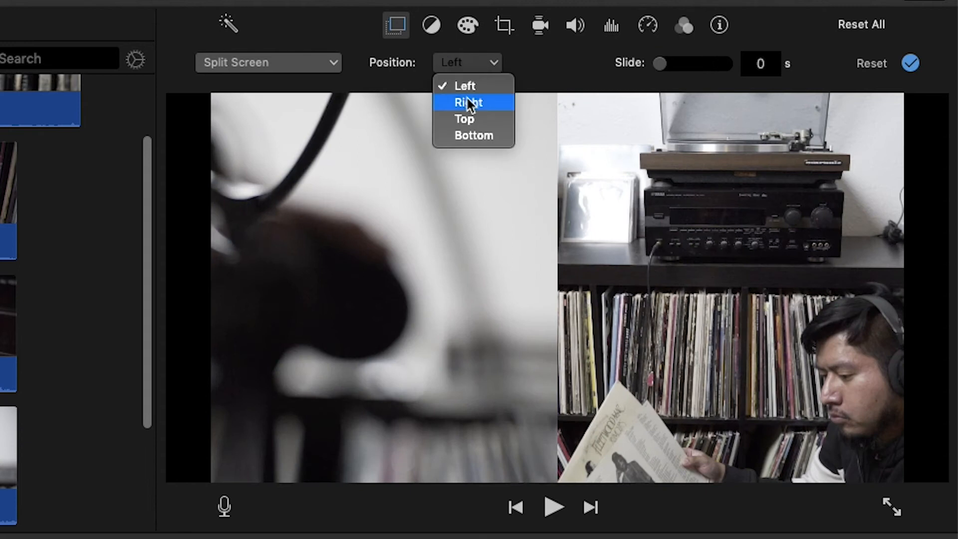
pyautogui.click(462, 117)
pyautogui.click(702, 64)
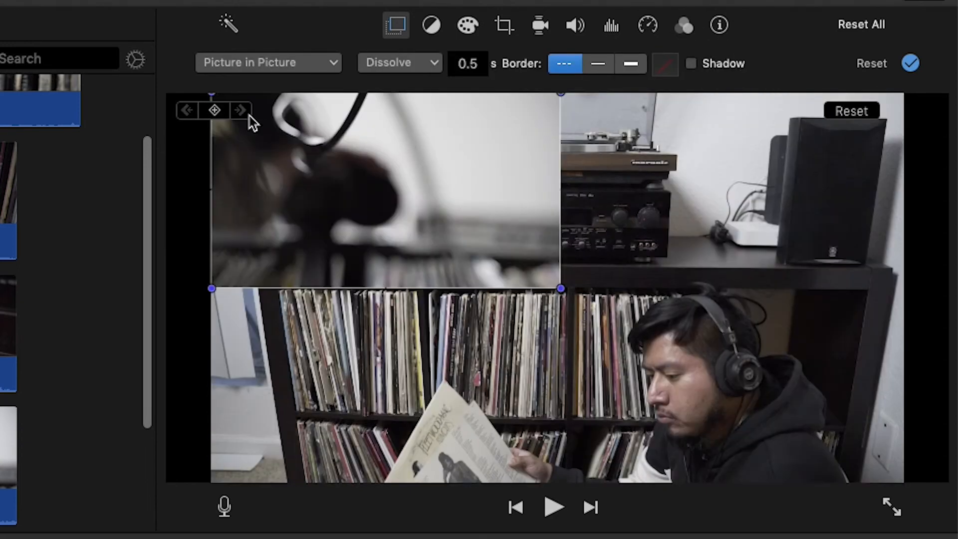
# Show the headphones overlay as Picture in Picture and enlarge the inset slightly in the frame's upper-left corner
pyautogui.click(402, 276)
pyautogui.moveTo(400, 276); pyautogui.dragTo(389, 202)
pyautogui.moveTo(564, 290)
pyautogui.mouseDown()
pyautogui.moveTo(524, 263)
pyautogui.moveTo(554, 295)
pyautogui.moveTo(580, 300)
pyautogui.mouseUp()
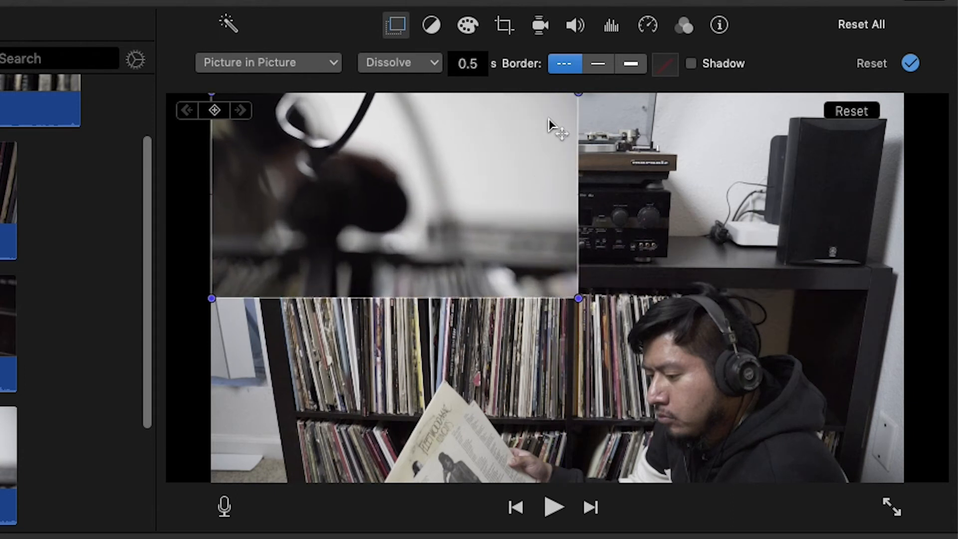
# Give the picture-in-picture inset the Zoom style and a thin border, and open the border's colour choice
pyautogui.click(427, 61)
pyautogui.click(419, 100)
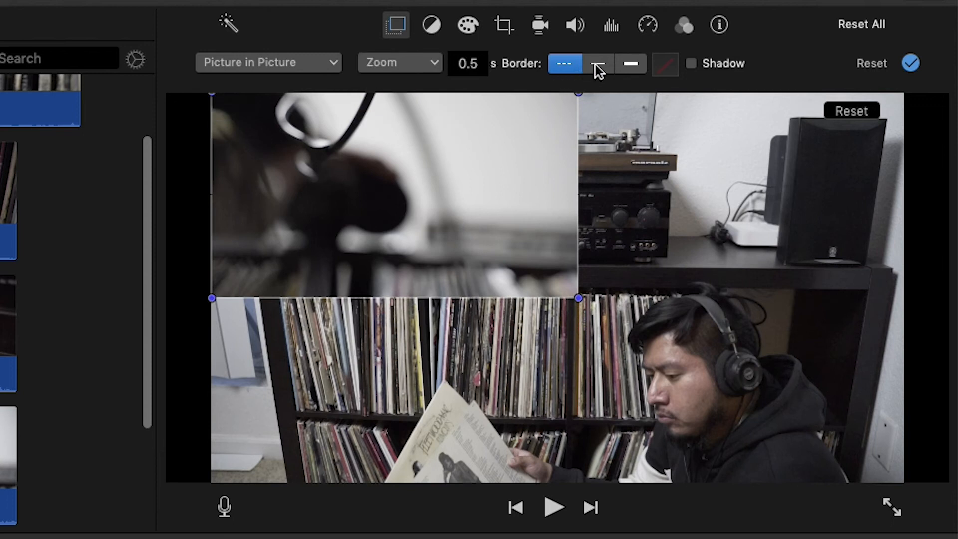
pyautogui.click(597, 64)
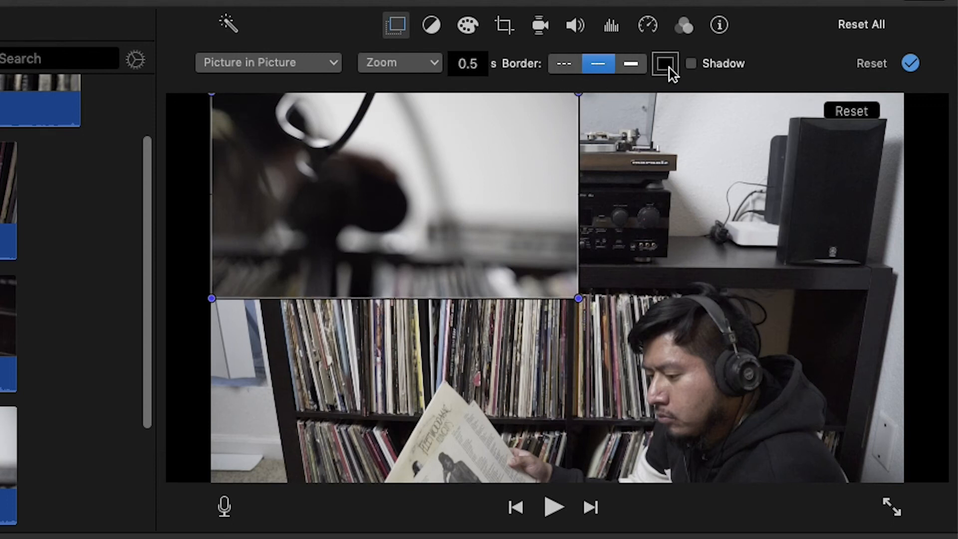
pyautogui.click(666, 64)
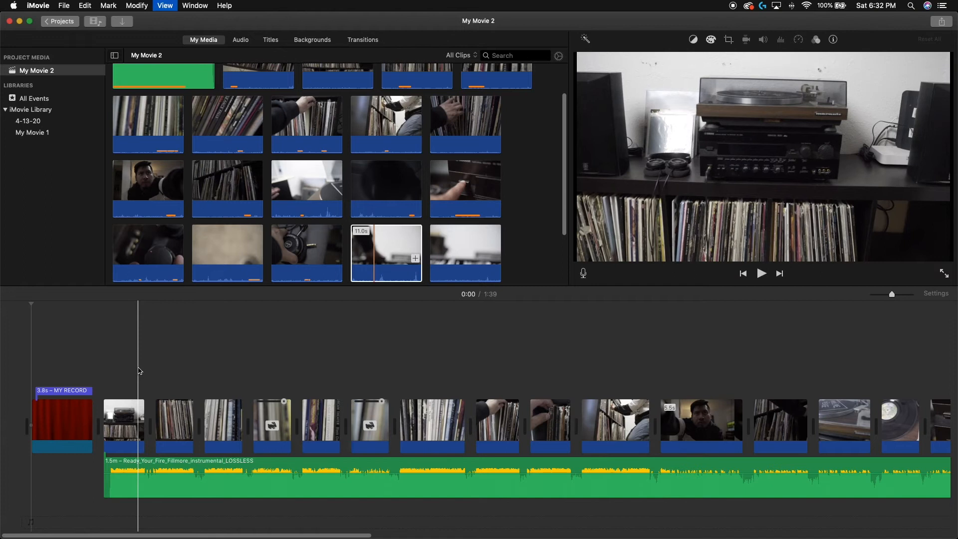
# Try adjusting the turntable clip's highlights, shadows and colour temperature towards a very warm look, and reset the colour correction
pyautogui.press('super+minus')
pyautogui.click(95, 427)
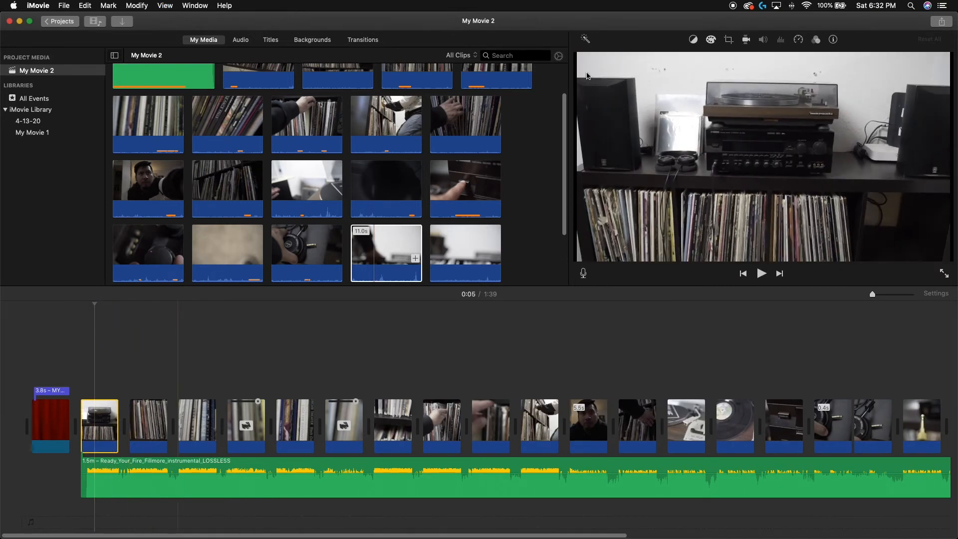
pyautogui.click(711, 40)
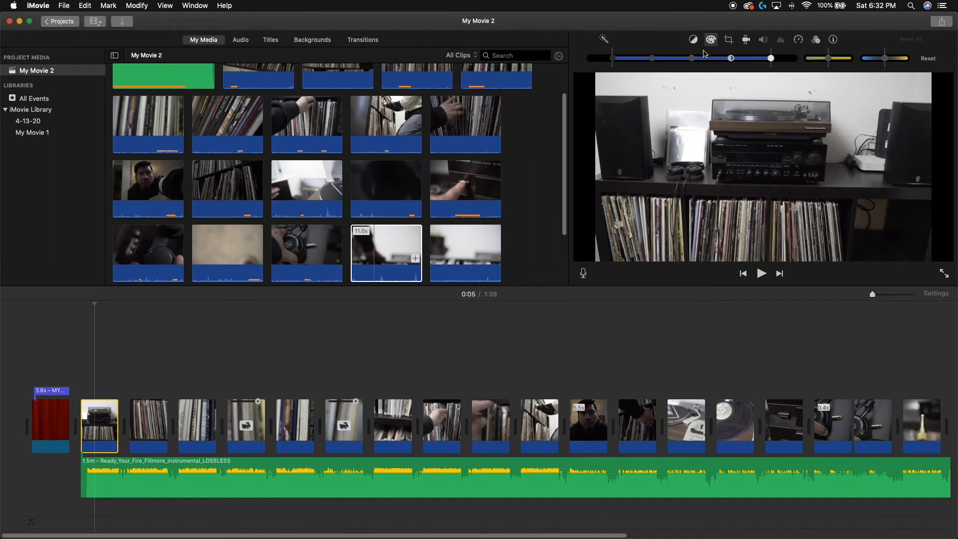
pyautogui.moveTo(693, 60); pyautogui.dragTo(758, 59)
pyautogui.moveTo(644, 63); pyautogui.dragTo(648, 63)
pyautogui.moveTo(835, 60); pyautogui.dragTo(931, 64)
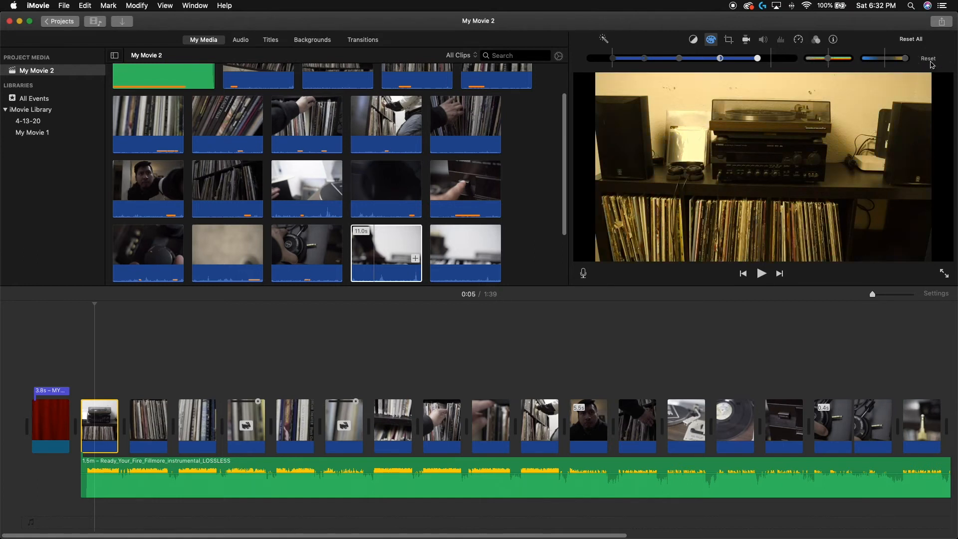
pyautogui.click(938, 60)
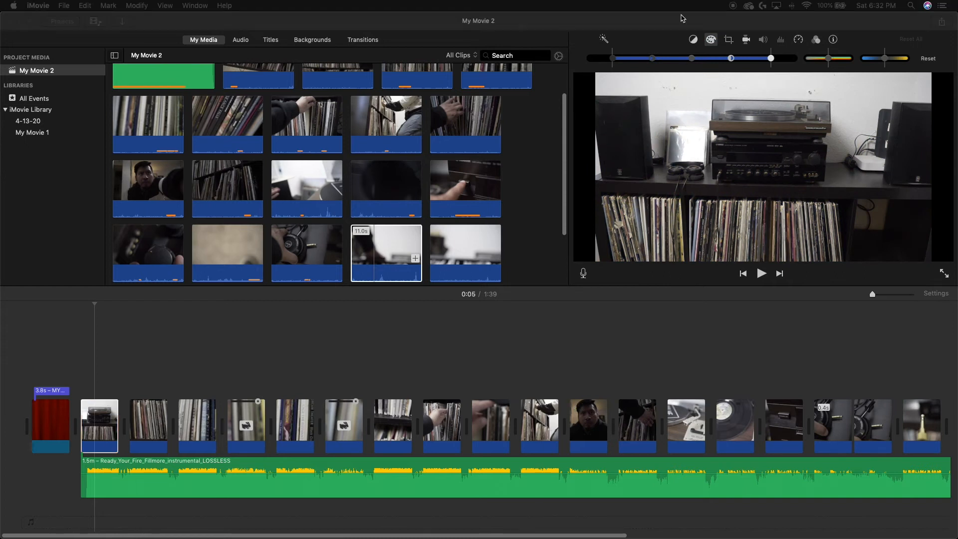
# Try automatic colour balance on the turntable clip and turn it off again
pyautogui.click(682, 44)
pyautogui.click(694, 40)
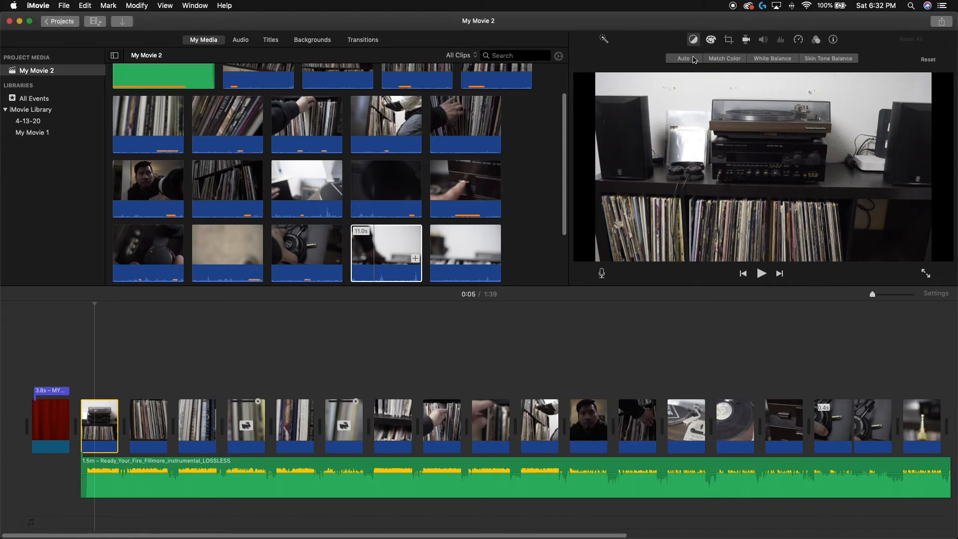
pyautogui.click(681, 60)
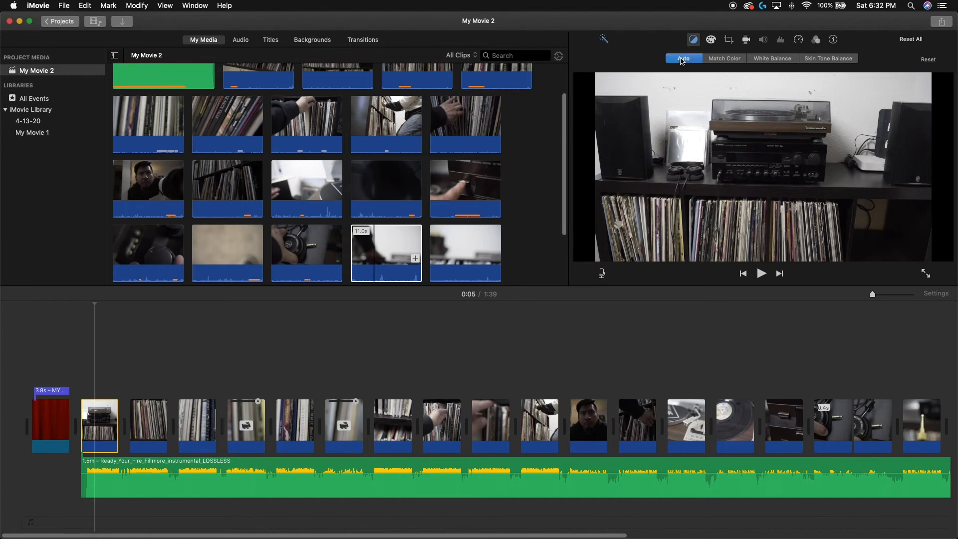
pyautogui.click(681, 60)
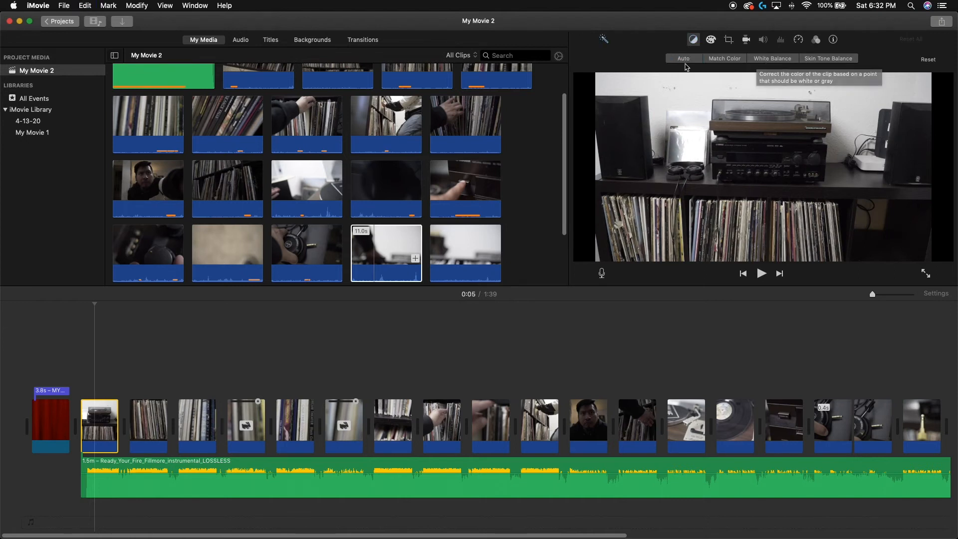
# Lower the highlights and slightly raise the saturation of the turntable clip, and copy the clip
pyautogui.click(710, 39)
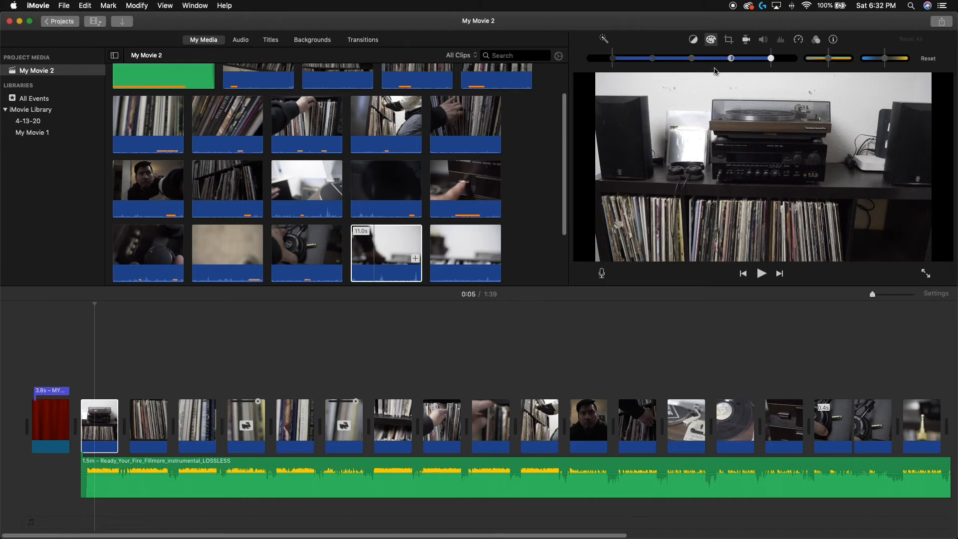
pyautogui.moveTo(770, 58); pyautogui.dragTo(748, 58)
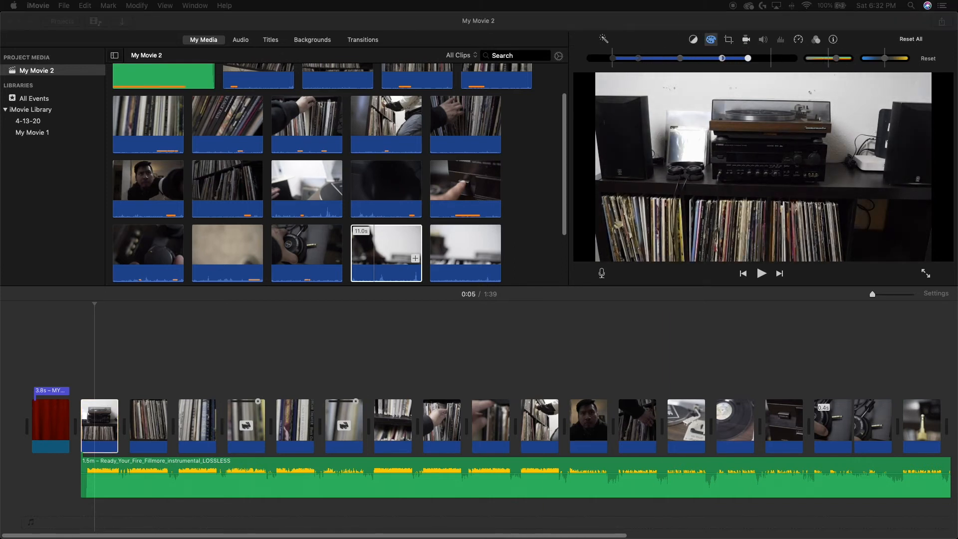
pyautogui.rightClick(104, 431)
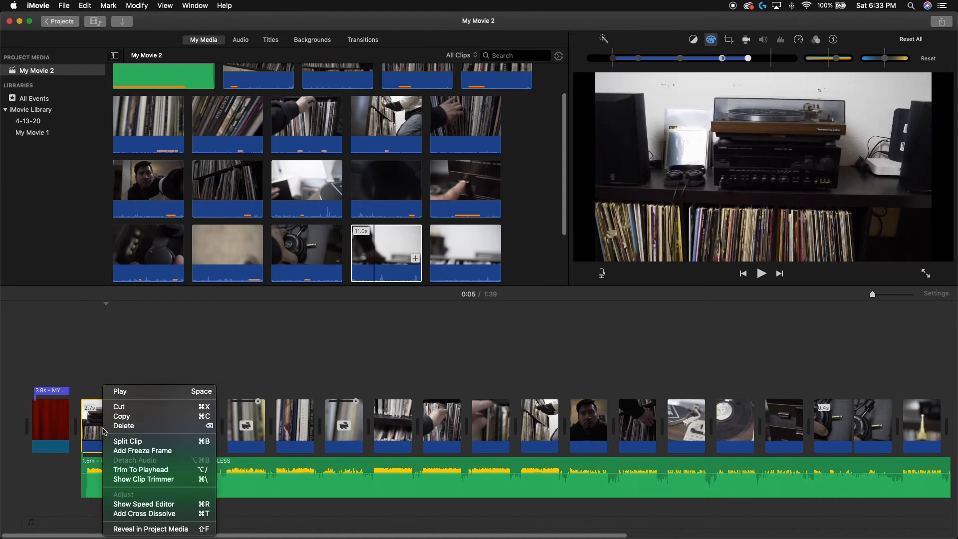
pyautogui.click(122, 416)
# Paste only the copied colour correction onto the nine record-shelf clips that follow the turntable clip
pyautogui.click(150, 422)
pyautogui.moveTo(155, 384); pyautogui.dragTo(544, 439)
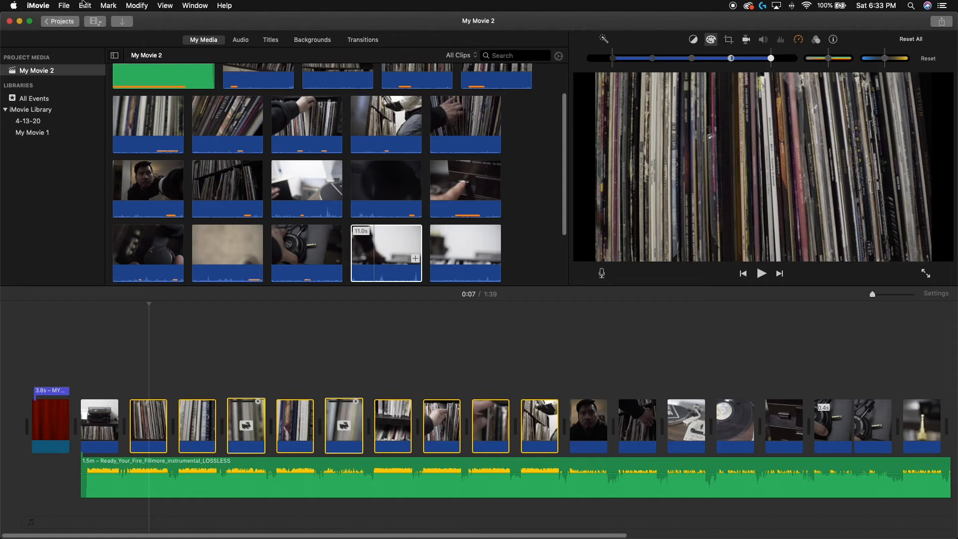
pyautogui.click(83, 5)
pyautogui.moveTo(98, 75)
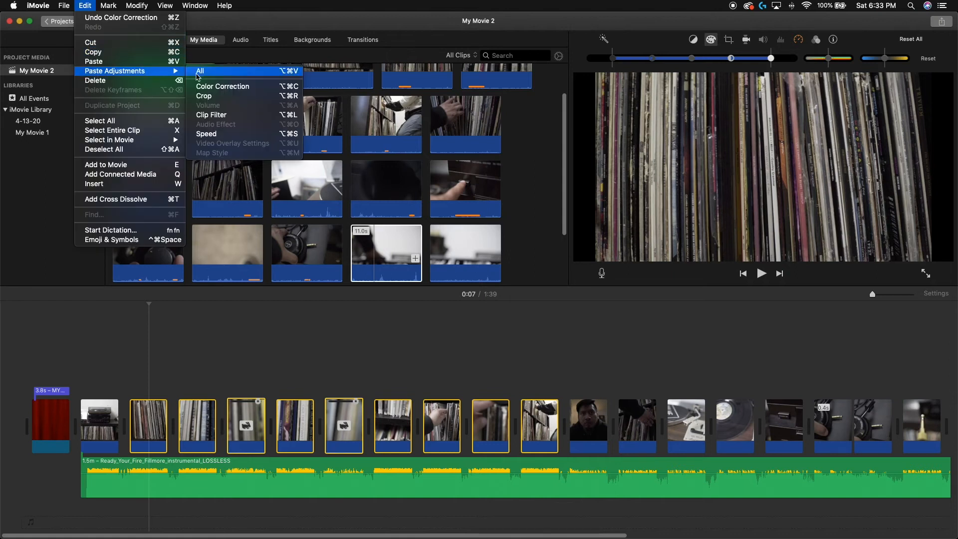
pyautogui.click(212, 88)
# Crop the spinning record label clip with Crop to Fill, framing a smaller area centred on the label
pyautogui.click(728, 39)
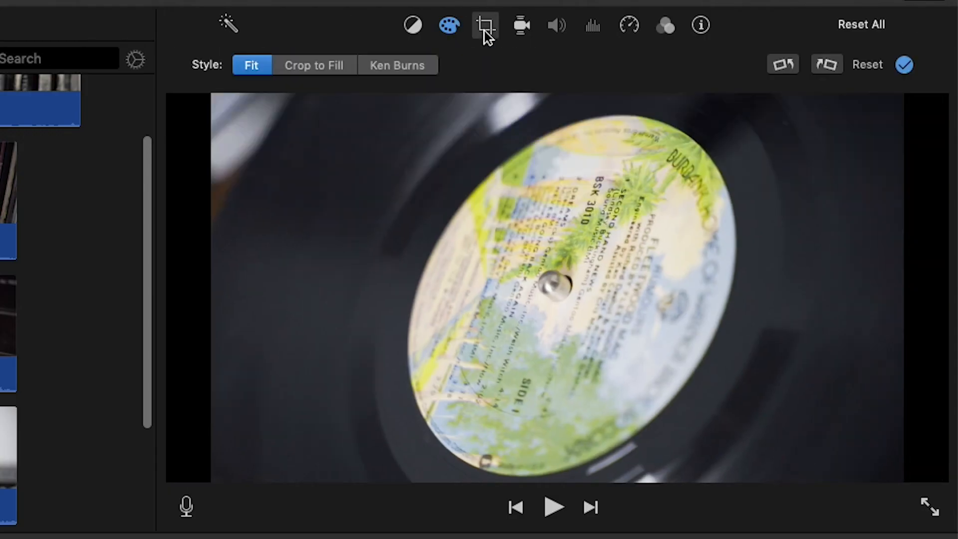
pyautogui.click(306, 69)
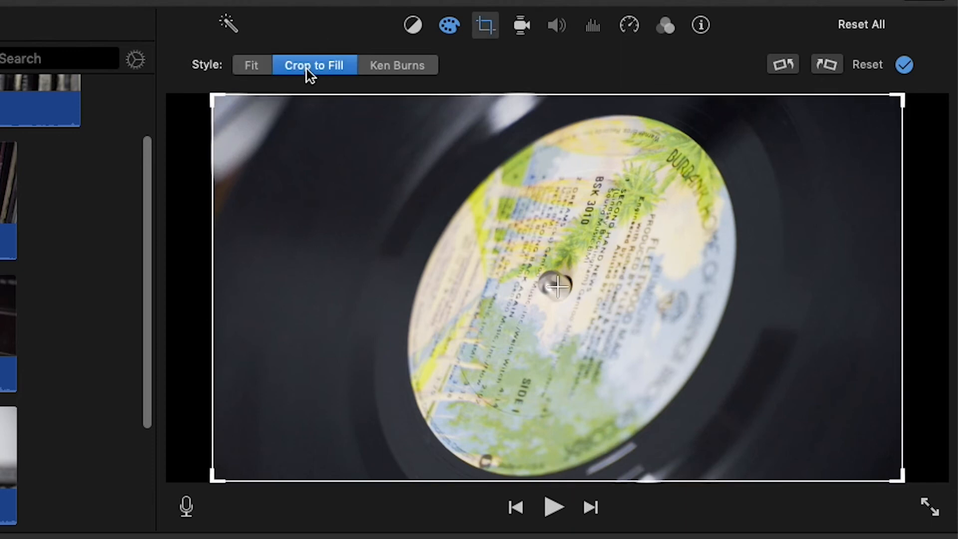
pyautogui.moveTo(213, 96); pyautogui.dragTo(406, 205)
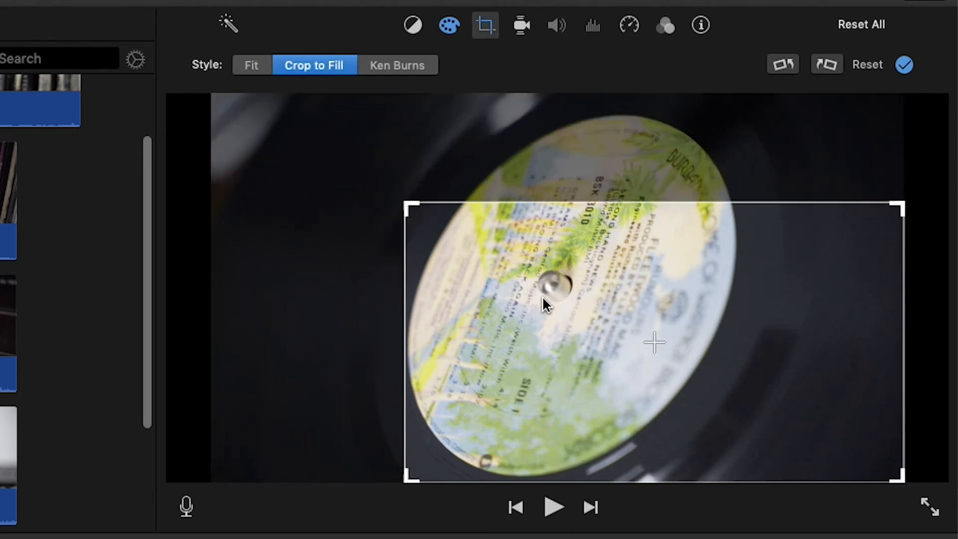
pyautogui.moveTo(544, 301); pyautogui.dragTo(505, 260)
pyautogui.press('Return')
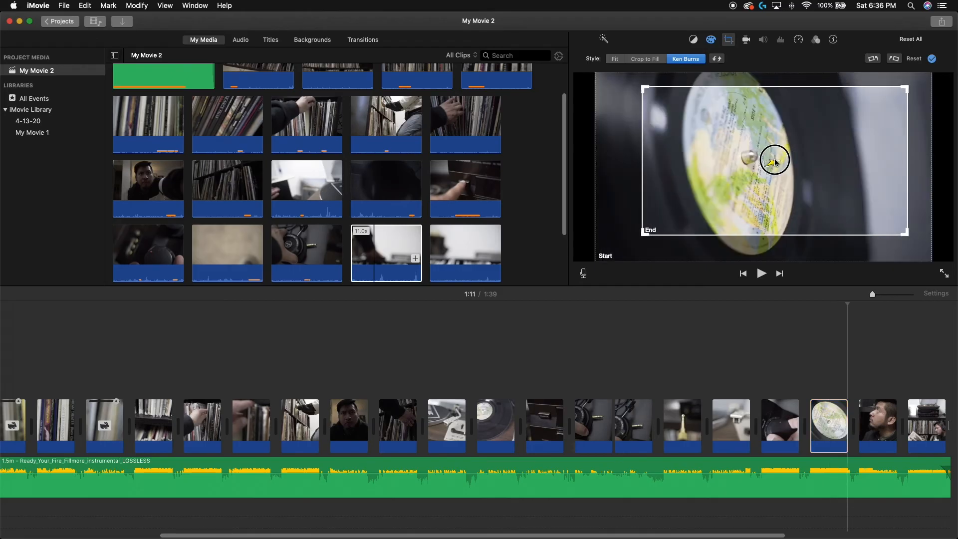
# Check the Ken Burns start and end frames of the spinning record clip and play the movement
pyautogui.click(830, 306)
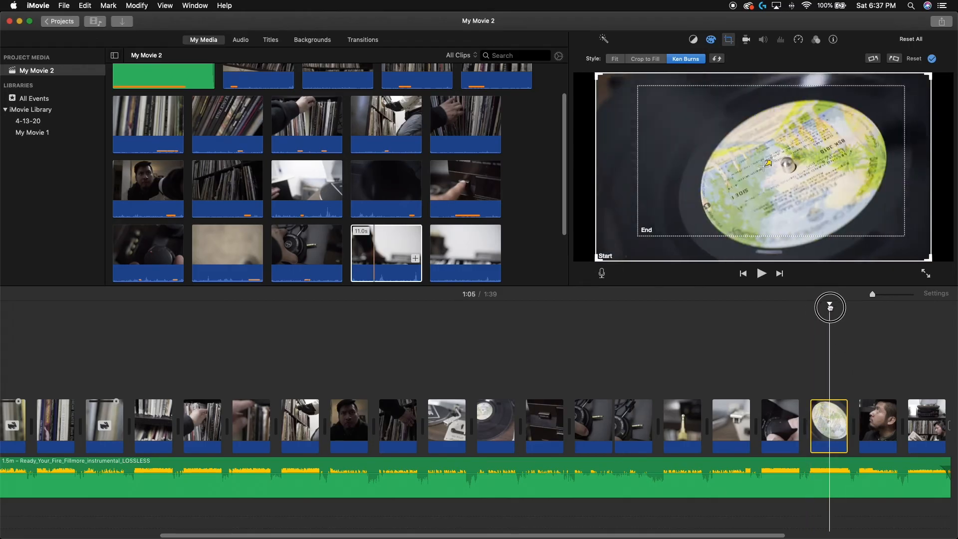
pyautogui.click(647, 232)
pyautogui.click(818, 407)
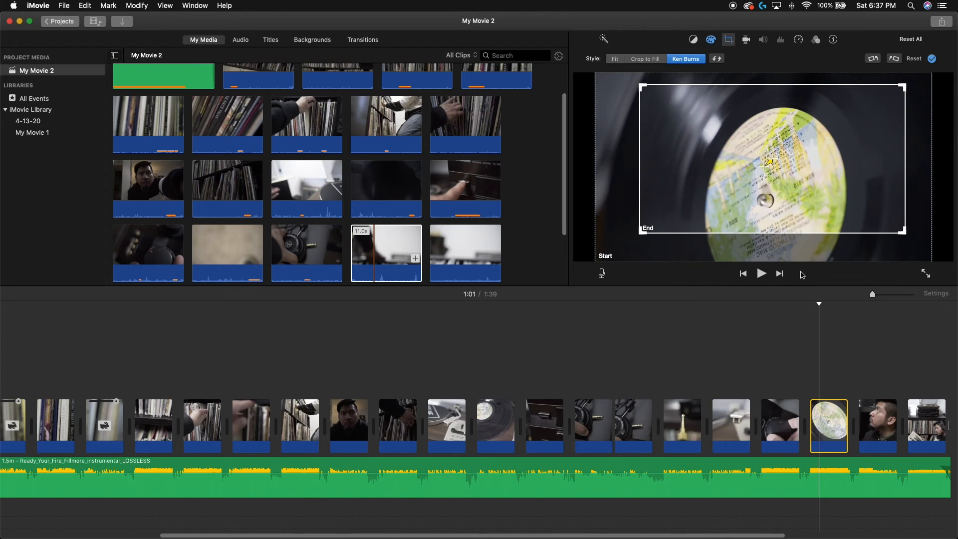
pyautogui.press('space')
# Set the spinning record clip's crop style to Fit, rotate it counterclockwise through a full turn, and apply the framing
pyautogui.click(615, 59)
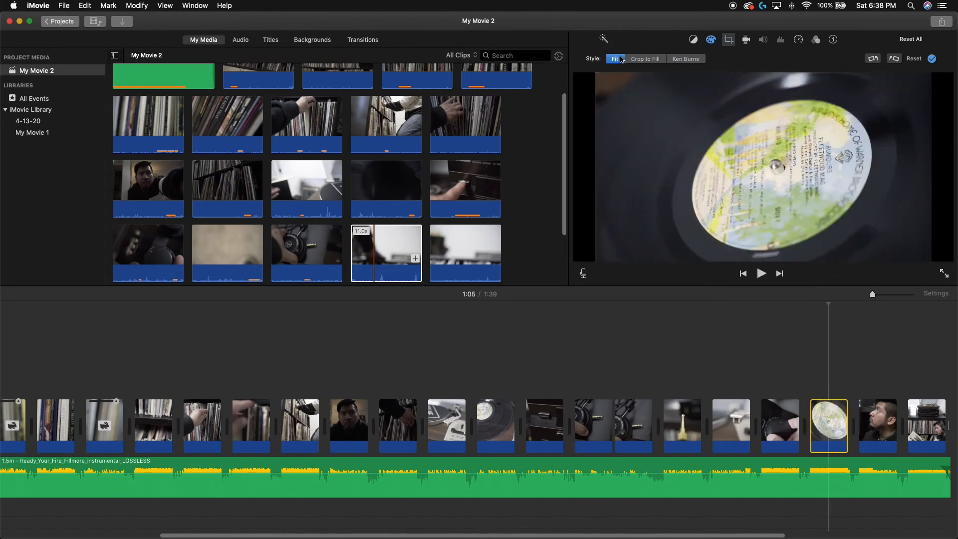
pyautogui.click(878, 58)
pyautogui.click(878, 58)
pyautogui.click(878, 59)
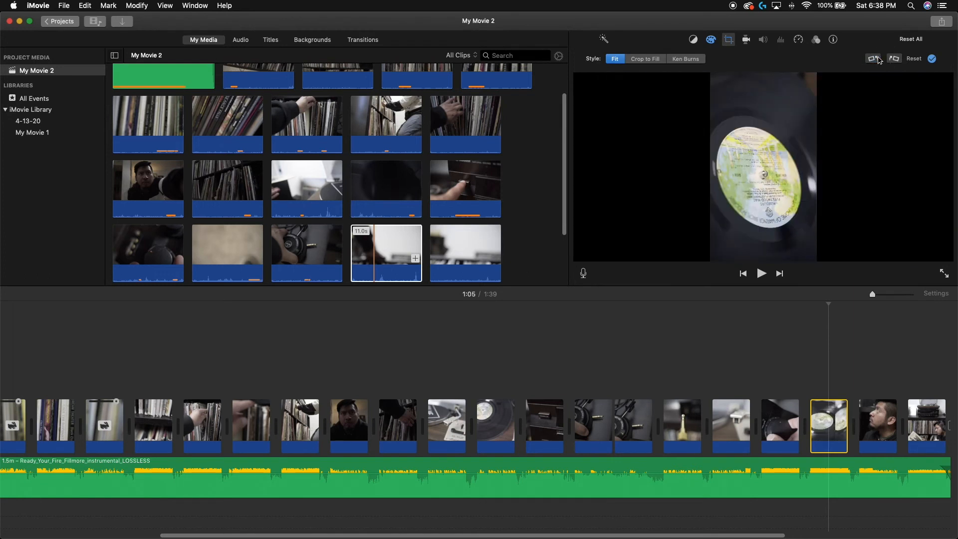
pyautogui.click(878, 58)
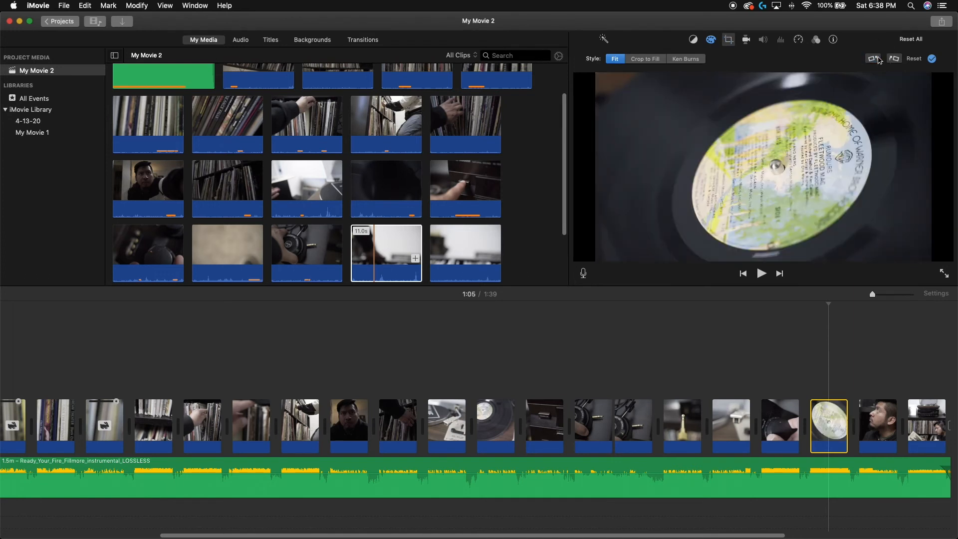
pyautogui.click(932, 59)
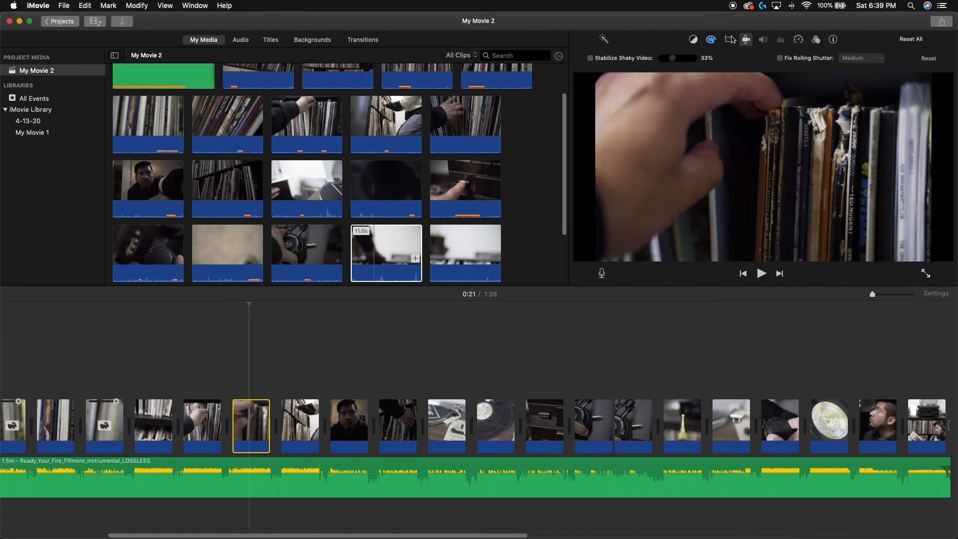
# Stabilize the shaky clip of the hand reaching for a record at 33% and play it to check
pyautogui.click(745, 41)
pyautogui.click(745, 42)
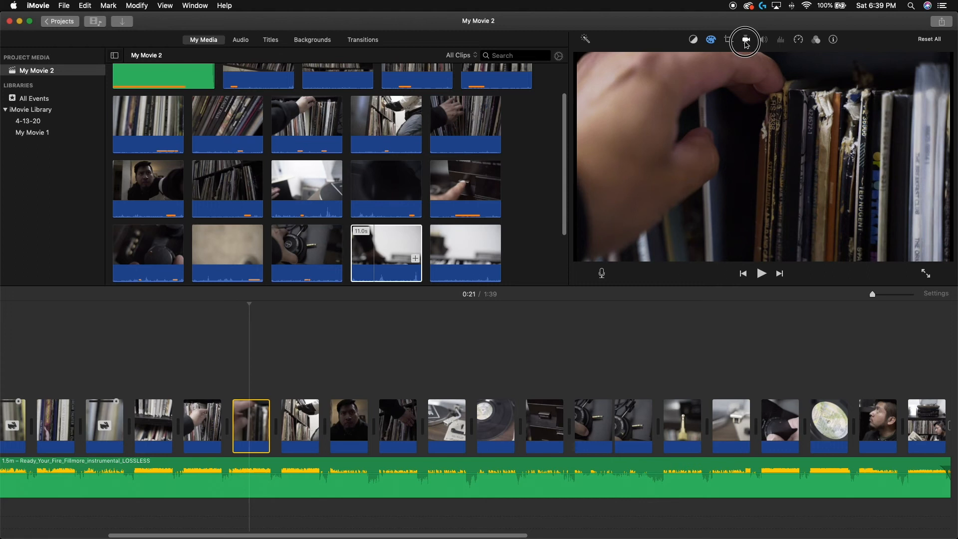
pyautogui.click(599, 58)
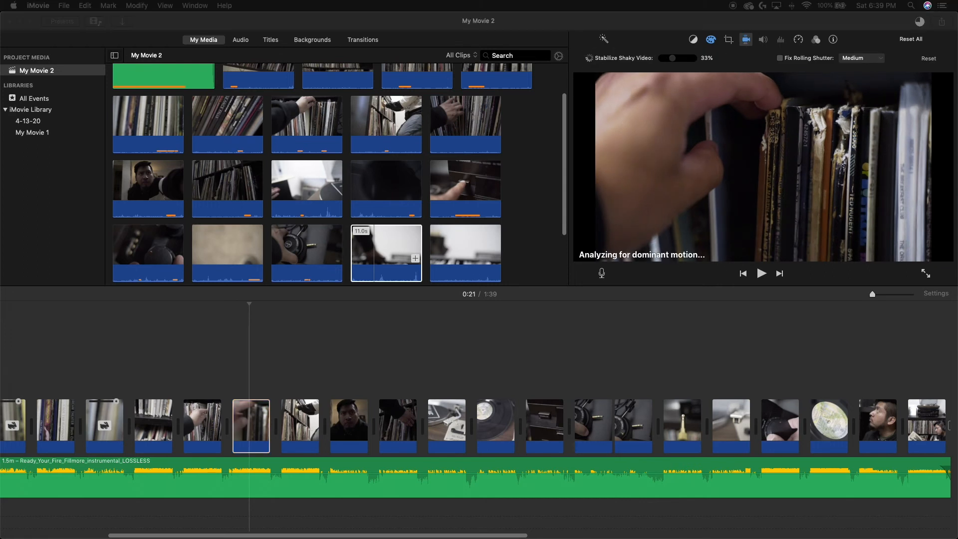
pyautogui.press('space')
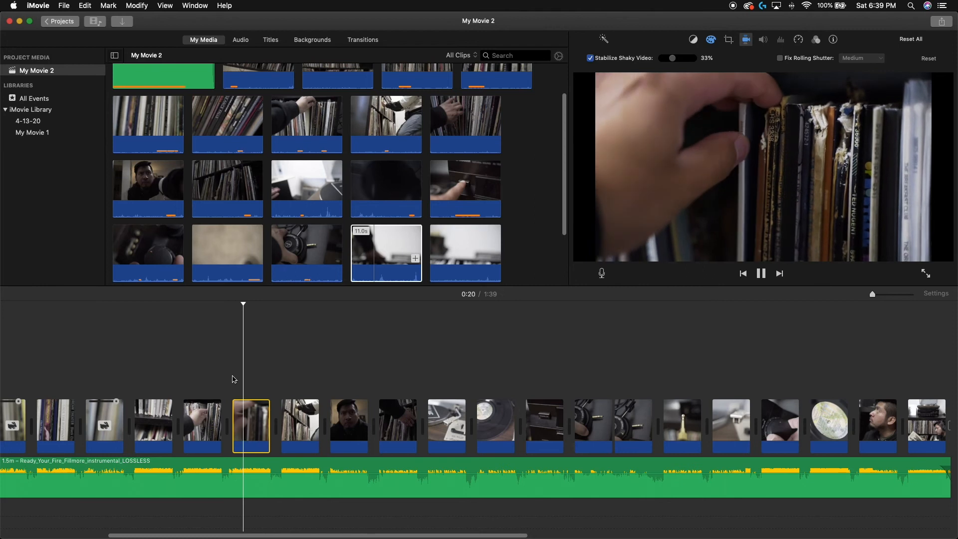
pyautogui.press('space')
# Preview the available clip filters on the clip of the person browsing the record shelf, and cancel the choice
pyautogui.click(298, 417)
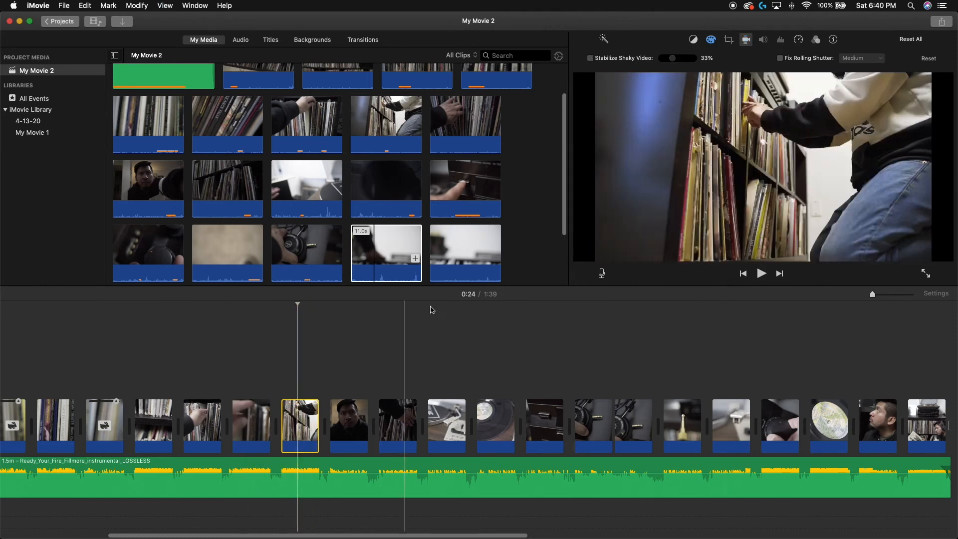
pyautogui.click(814, 40)
pyautogui.click(656, 59)
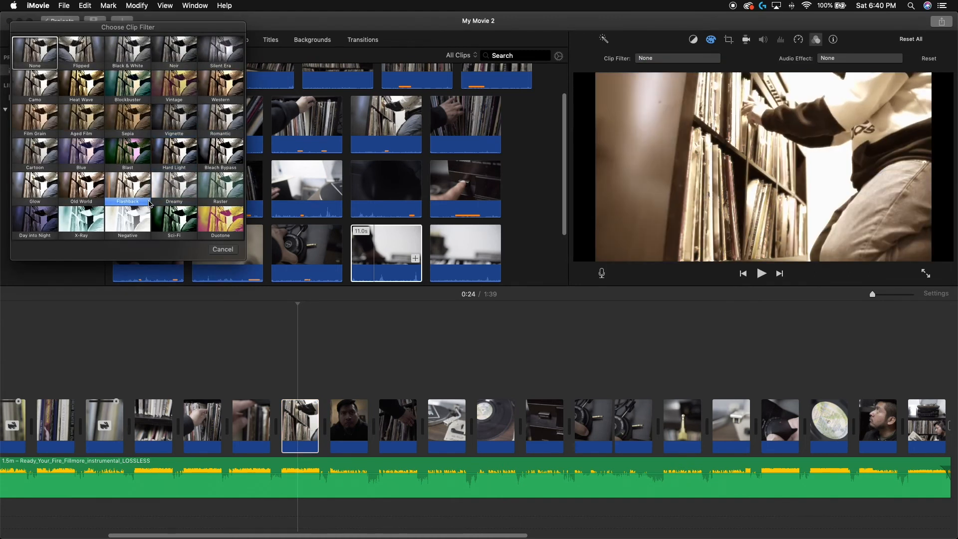
pyautogui.click(222, 249)
# Select the background music track and open its audio effect choices
pyautogui.click(535, 478)
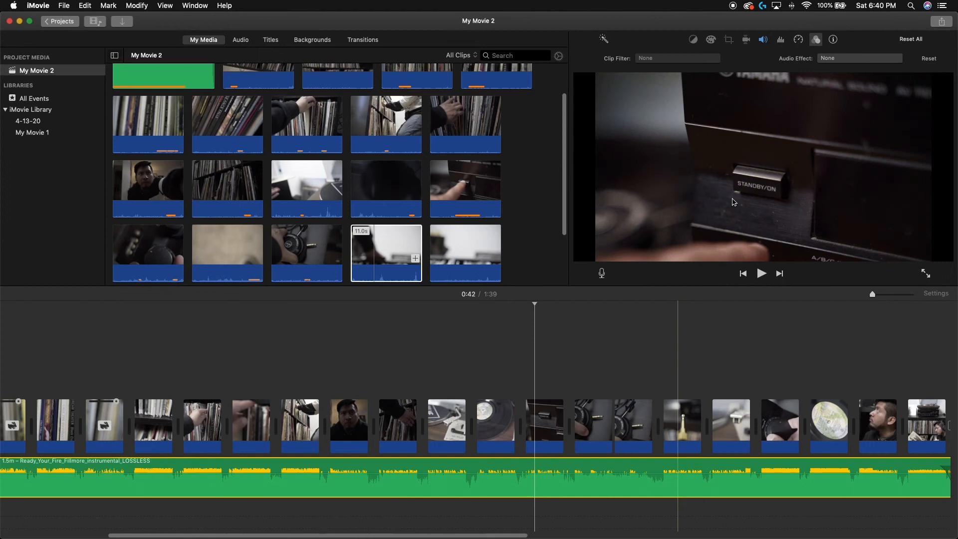
pyautogui.click(849, 59)
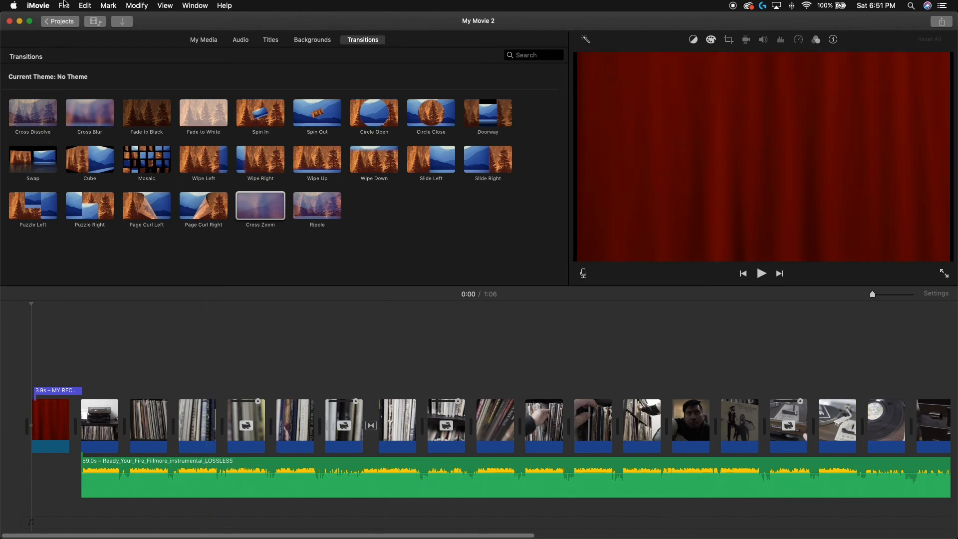
# Open the YouTube sharing settings and its sign-in prompt for the movie, and cancel without sharing
pyautogui.click(64, 5)
pyautogui.moveTo(144, 158)
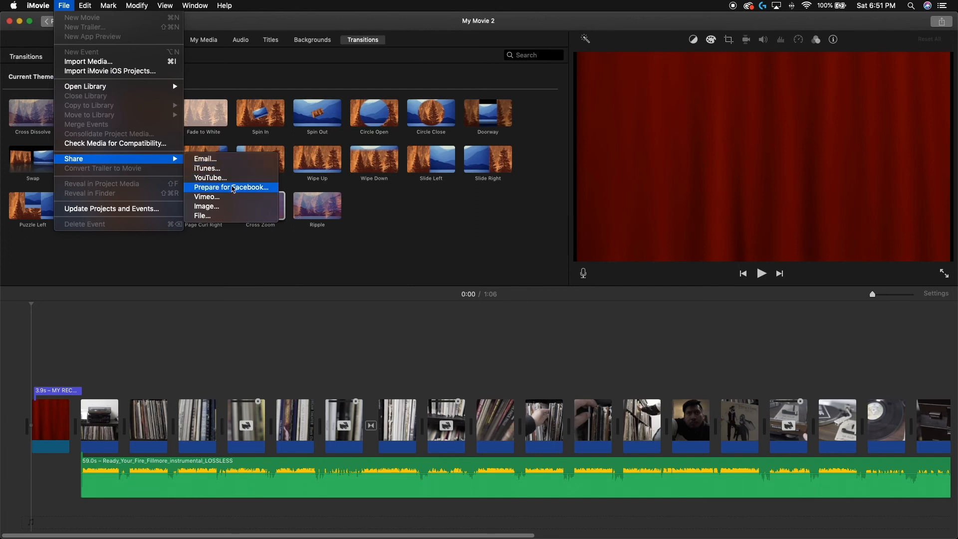
pyautogui.click(227, 216)
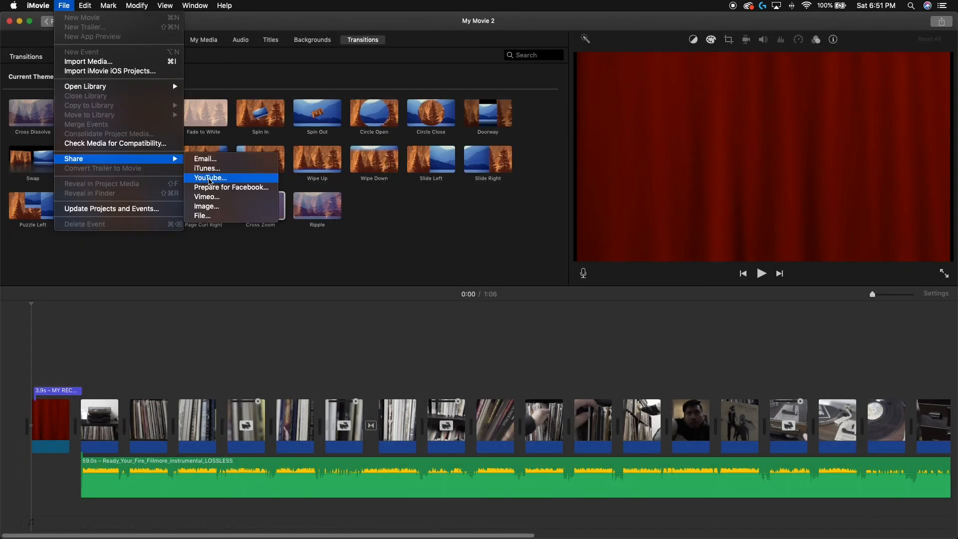
pyautogui.click(237, 179)
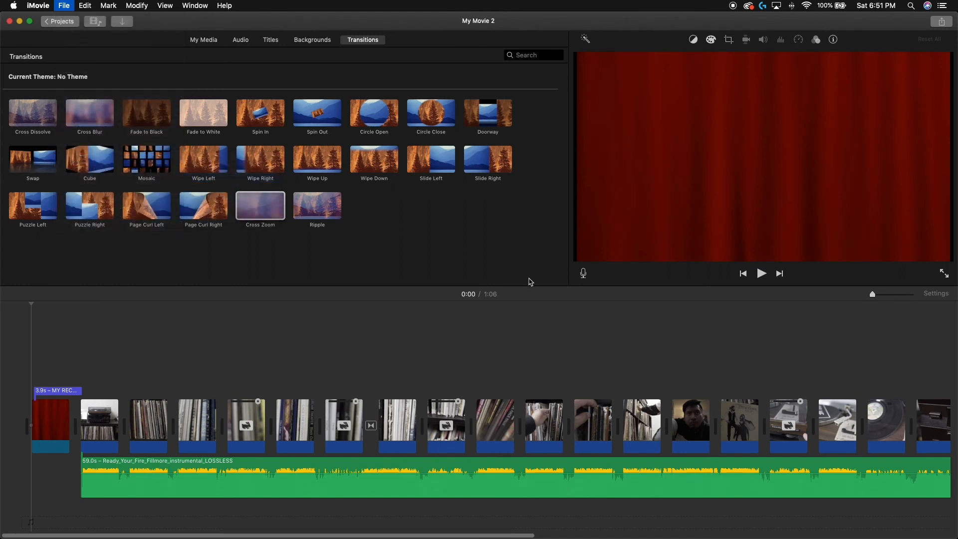
pyautogui.click(327, 248)
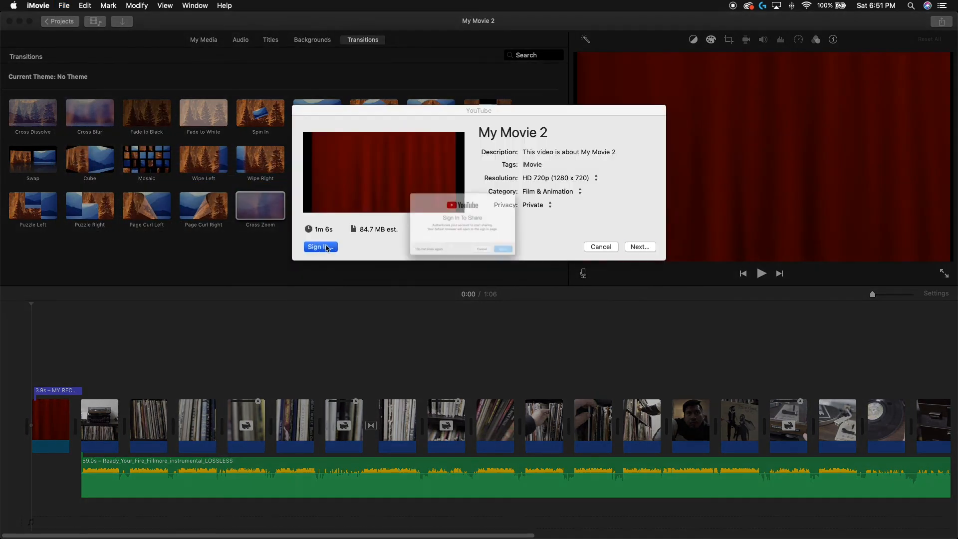
pyautogui.click(504, 273)
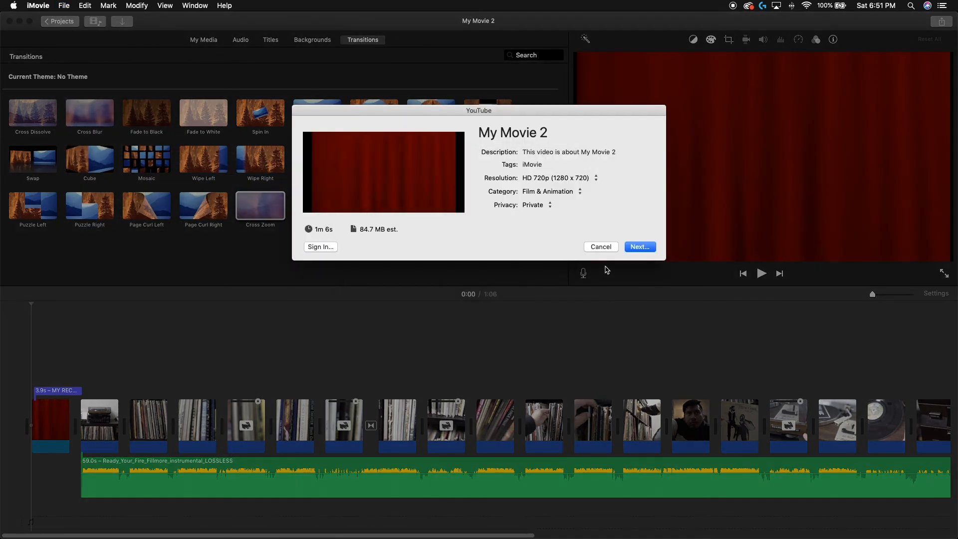
pyautogui.click(610, 247)
# Set up a file export with format Video and Audio, resolution 1080p 60, quality High and compression Better Quality
pyautogui.click(64, 5)
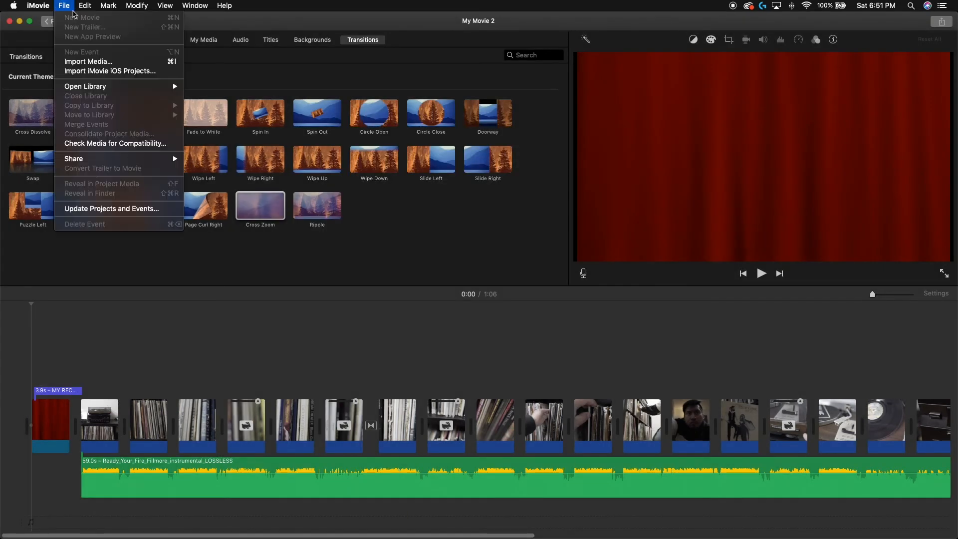
pyautogui.moveTo(120, 158)
pyautogui.click(225, 215)
pyautogui.click(562, 178)
pyautogui.click(557, 216)
pyautogui.click(554, 193)
pyautogui.click(555, 193)
pyautogui.click(538, 205)
pyautogui.click(535, 207)
pyautogui.click(549, 218)
pyautogui.click(549, 233)
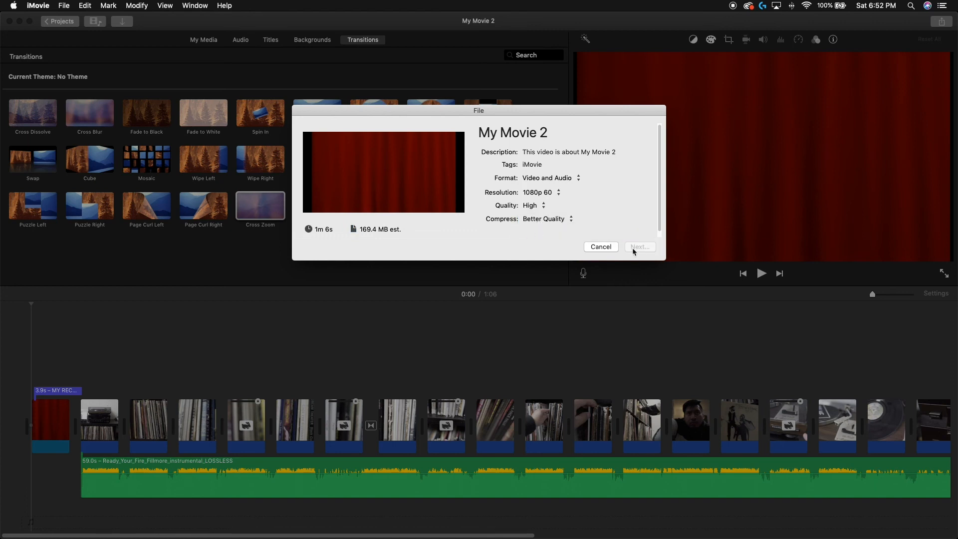
# Continue with the file export and save the finished movie to disk
pyautogui.click(639, 247)
pyautogui.click(662, 329)
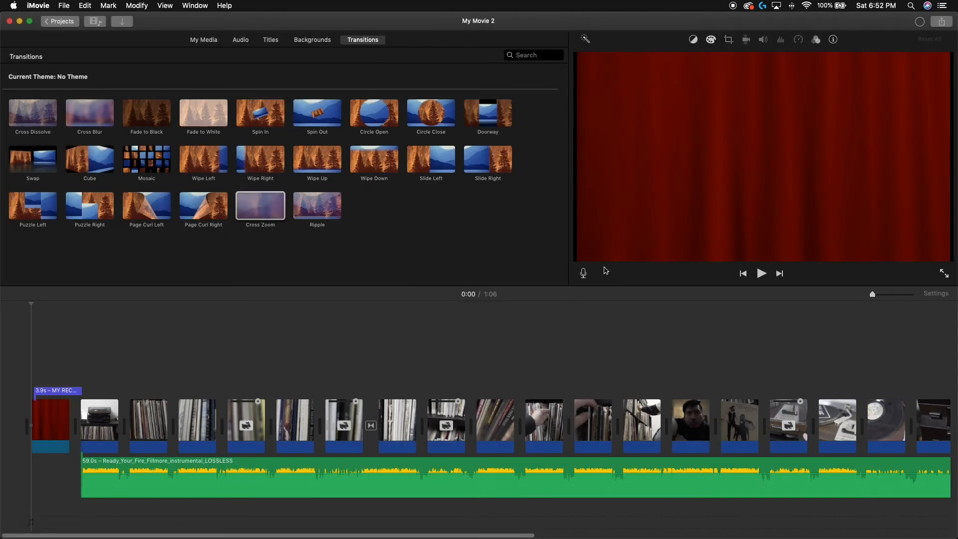
pyautogui.click(698, 374)
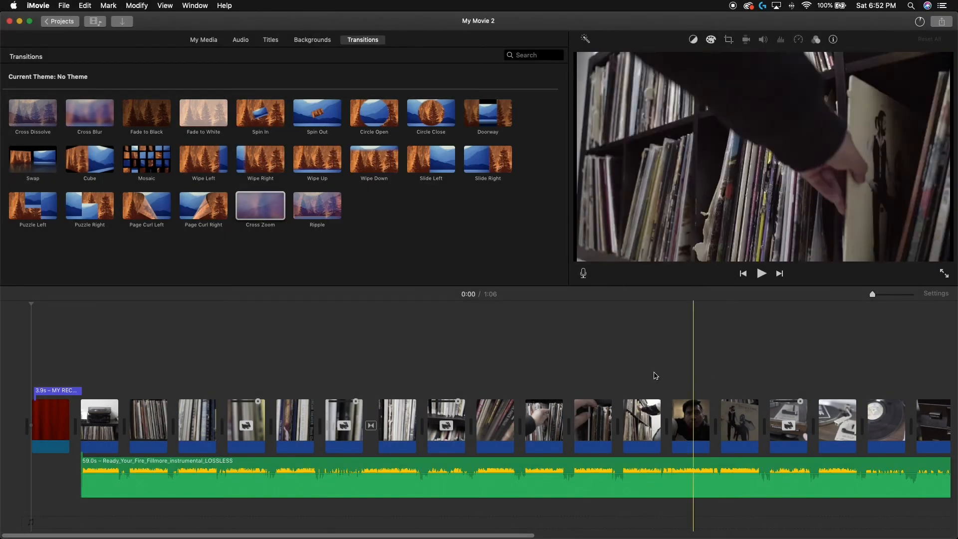